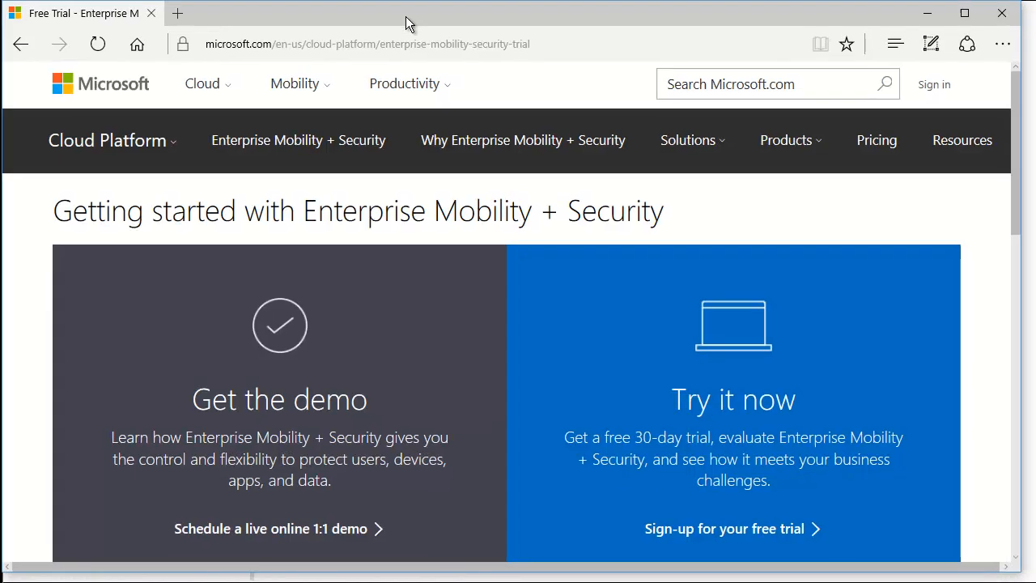
- Open the free 30-day trial sign-up form for Enterprise Mobility + Security E5 in a new tab
{"action": "left_click_drag", "start_coordinate": [1020, 572], "coordinate": [1026, 575]}
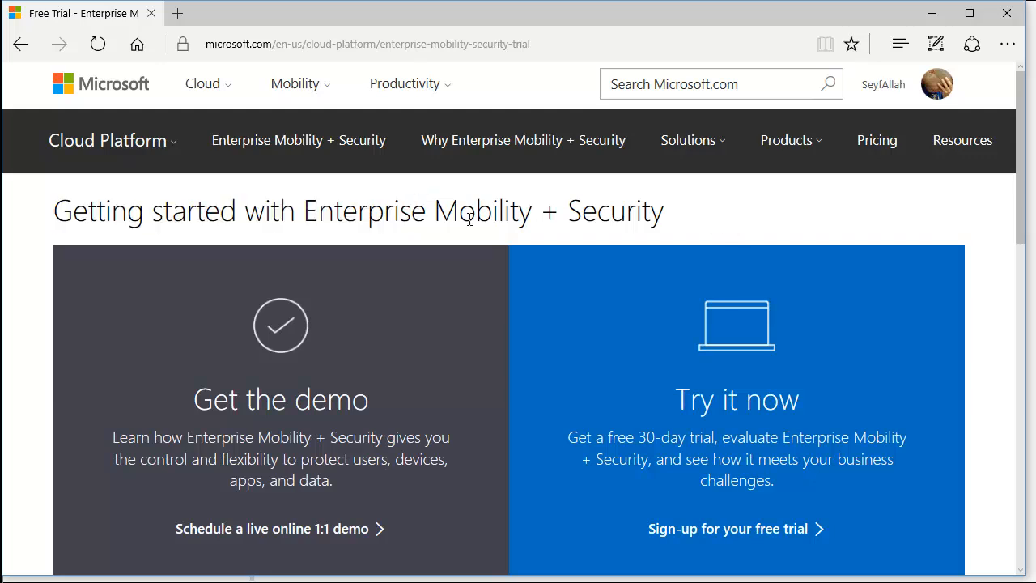
{"action": "left_click_drag", "start_coordinate": [1020, 173], "coordinate": [1020, 238]}
{"action": "left_click_drag", "start_coordinate": [677, 218], "coordinate": [855, 300]}
{"action": "left_click", "coordinate": [820, 296]}
{"action": "left_click_drag", "start_coordinate": [568, 257], "coordinate": [904, 257]}
{"action": "left_click", "coordinate": [880, 257]}
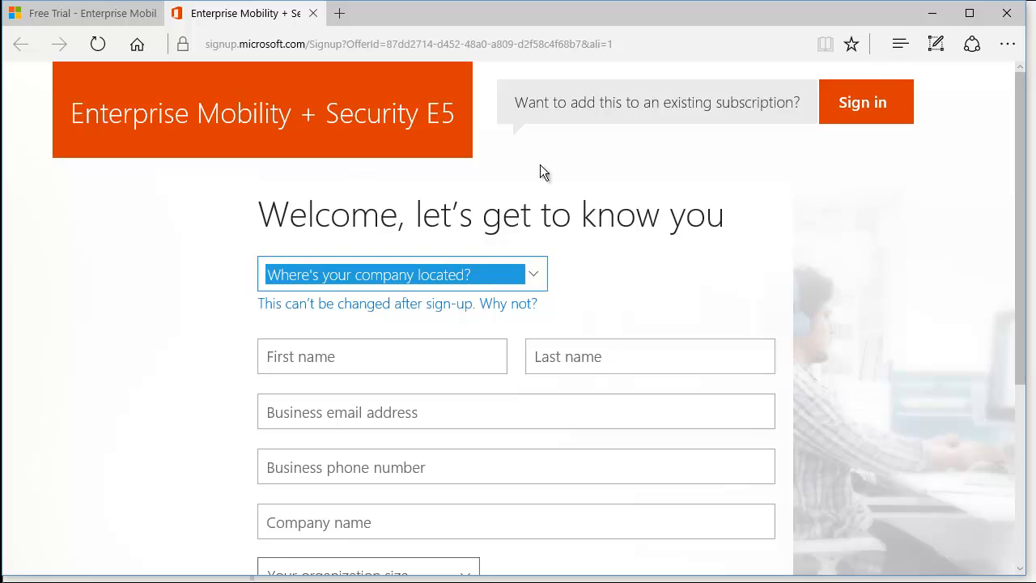
- Set the company location to France
{"action": "left_click", "coordinate": [167, 216]}
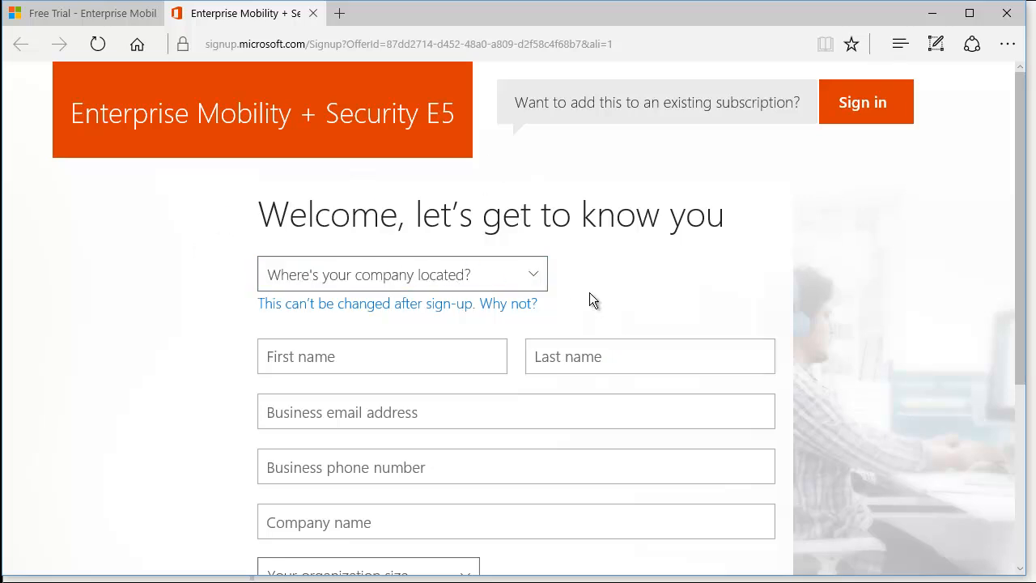
{"action": "left_click", "coordinate": [537, 276]}
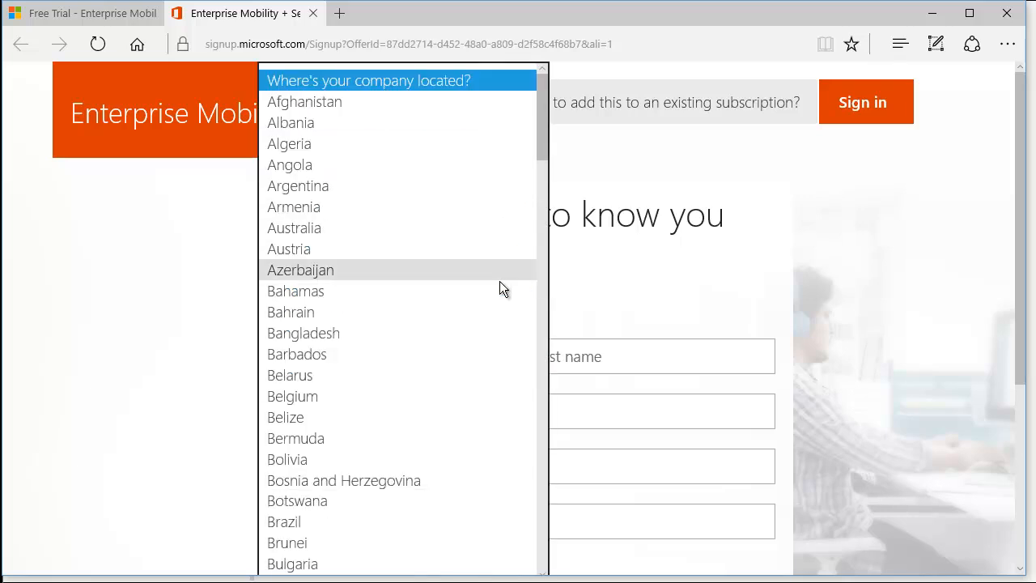
{"action": "key", "text": "f"}
{"action": "key", "text": "f"}
{"action": "key", "text": "f"}
{"action": "key", "text": "f"}
{"action": "key", "text": "f"}
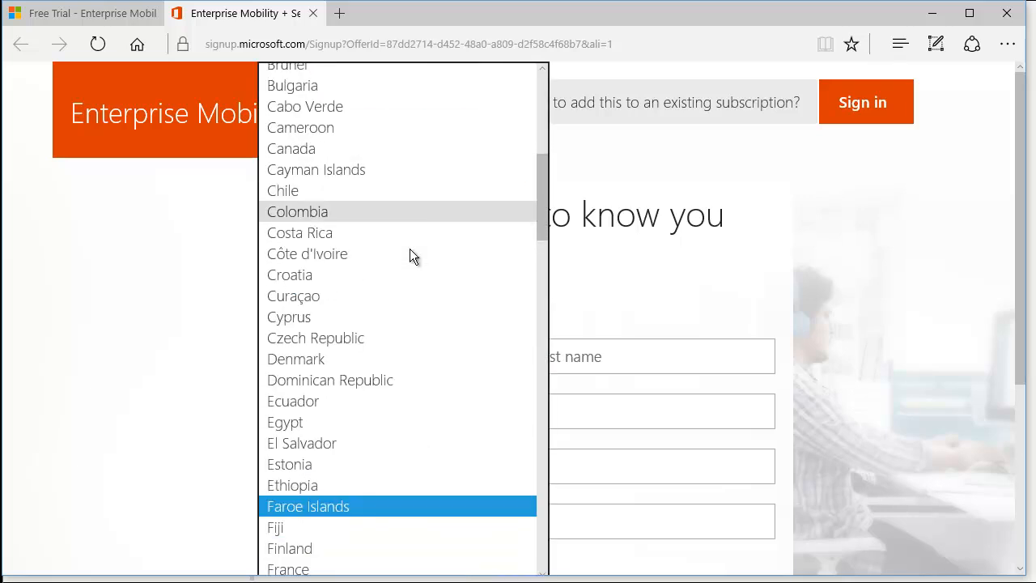
{"action": "left_click", "coordinate": [339, 566]}
- Enter the contact's first name, last name and business e-mail address
{"action": "left_click", "coordinate": [356, 356]}
{"action": "left_click", "coordinate": [678, 360]}
{"action": "left_click", "coordinate": [433, 356]}
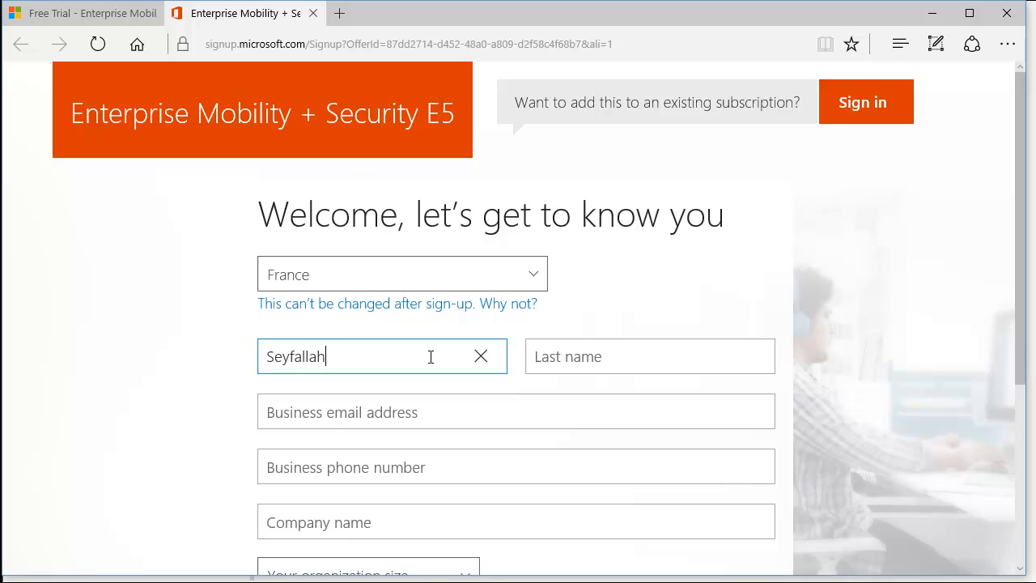
{"action": "key", "text": "Tab"}
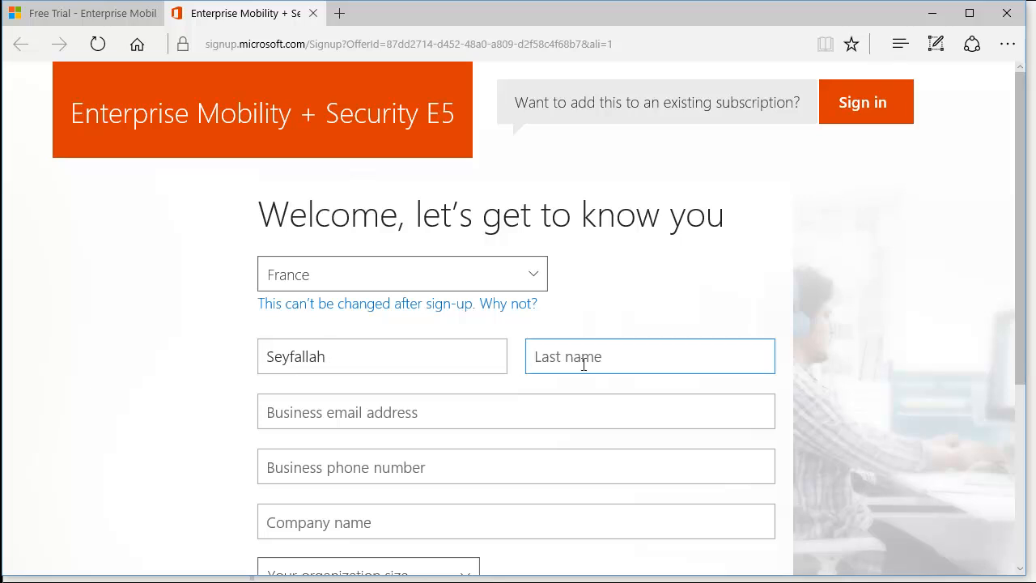
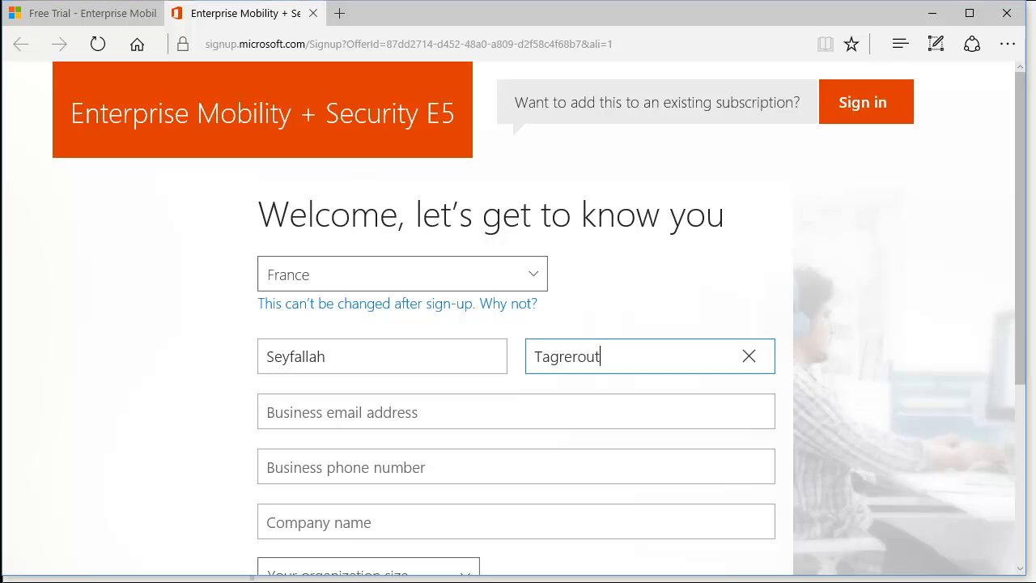
{"action": "left_click", "coordinate": [446, 404]}
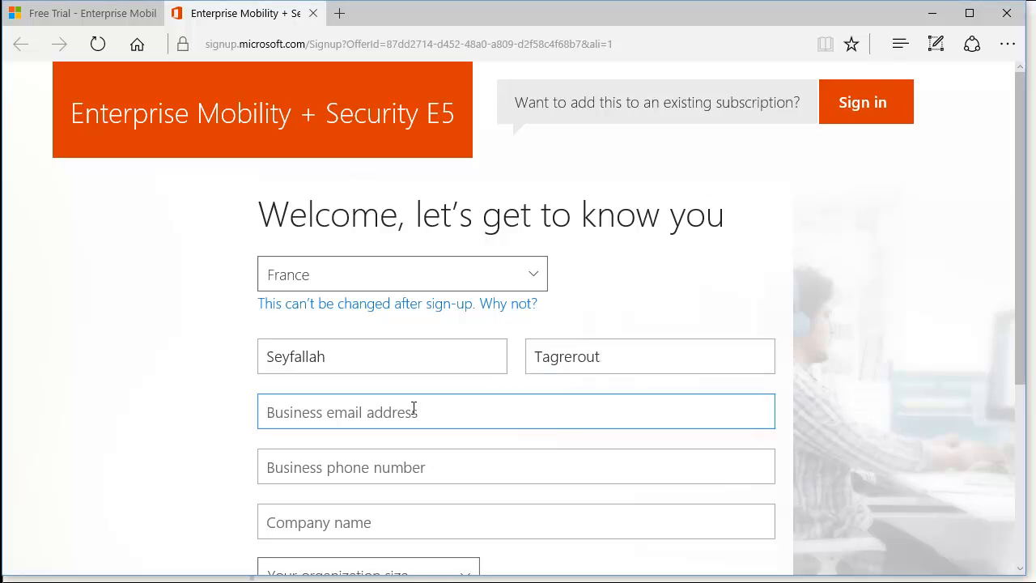
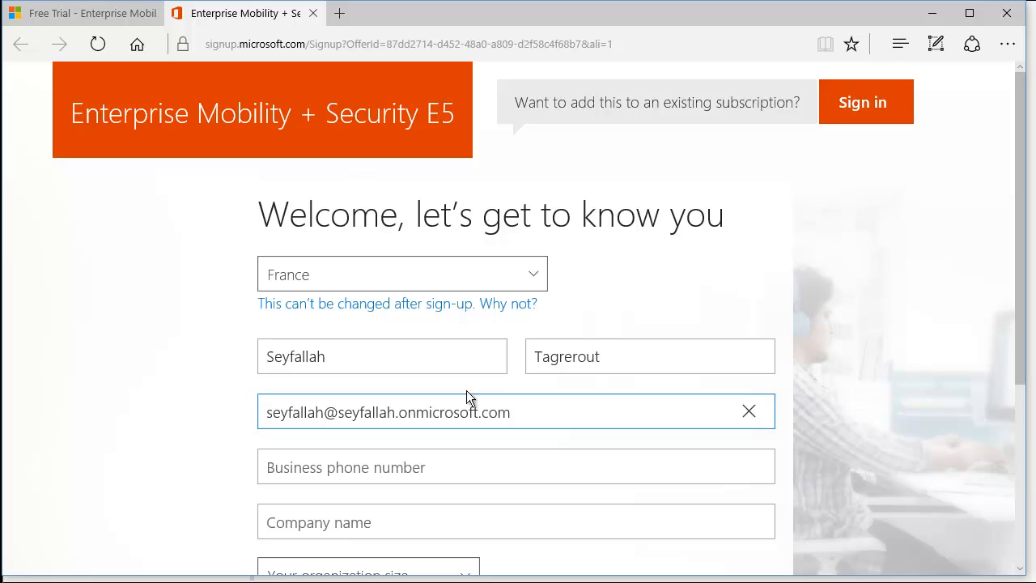
- Enter the company name Alphorm and set the organization size to 250-999 people
{"action": "left_click", "coordinate": [510, 457]}
{"action": "key", "text": "Tab"}
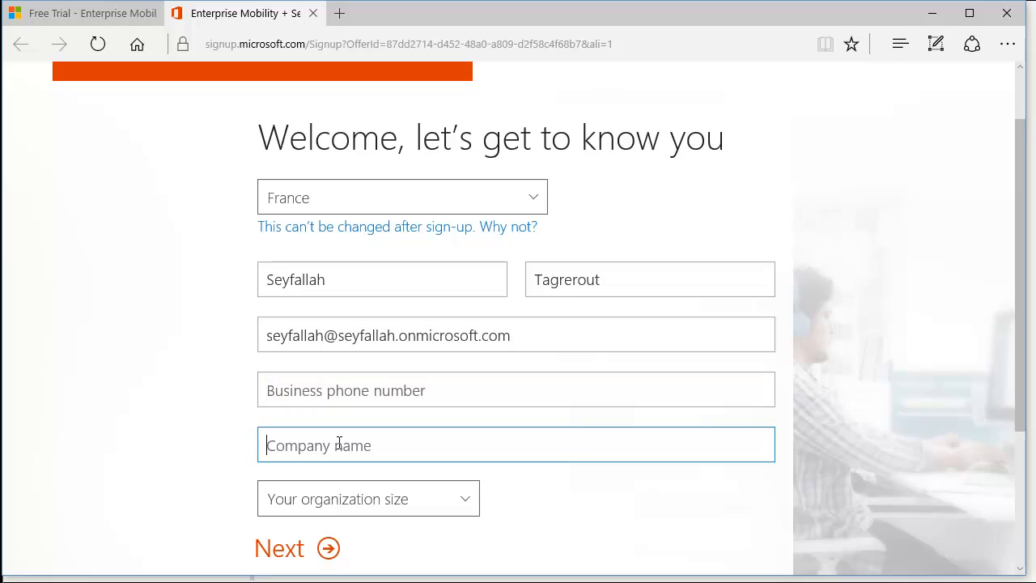
{"action": "type", "text": "Alphorm"}
{"action": "scroll", "coordinate": [711, 96], "scroll_direction": "down", "scroll_amount": 2}
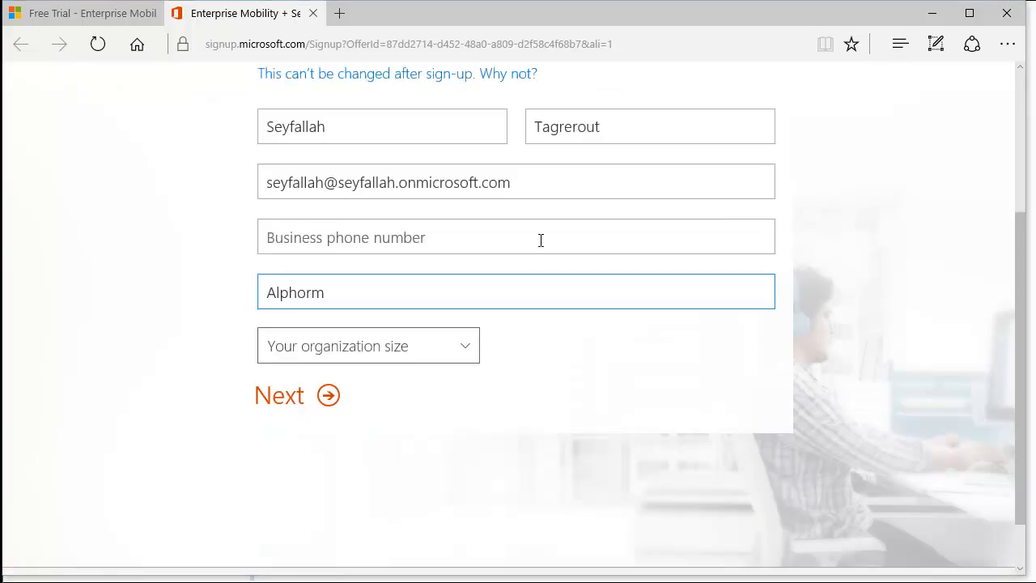
{"action": "left_click", "coordinate": [460, 336]}
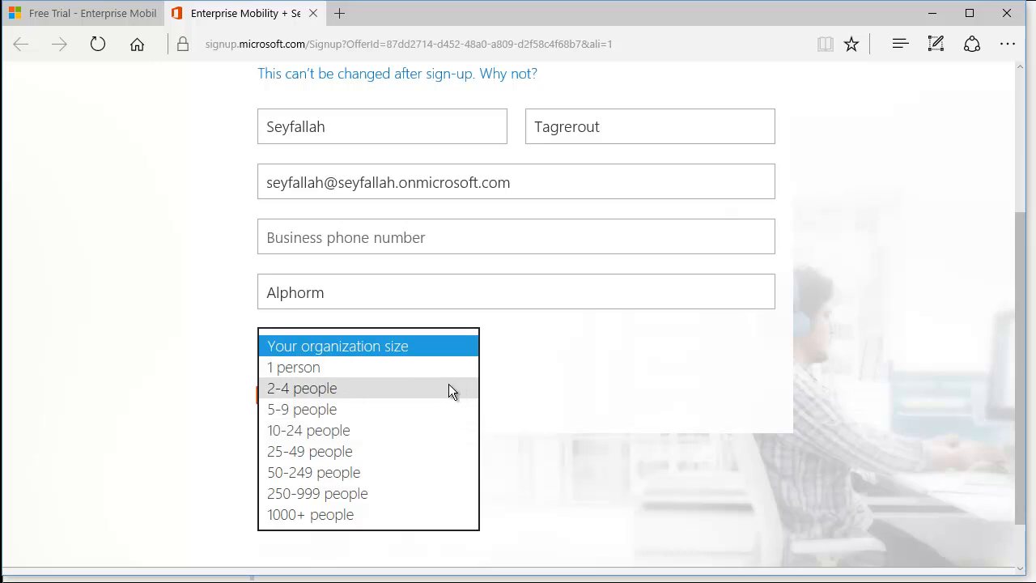
{"action": "left_click", "coordinate": [396, 497]}
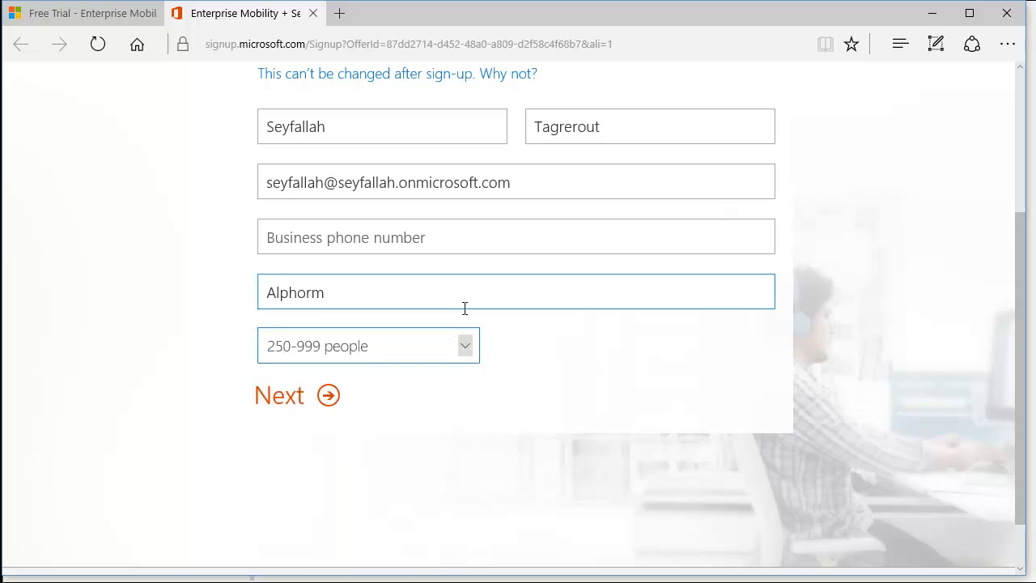
- Check the e-mail and phone entries, then continue to the user ID step
{"action": "scroll", "coordinate": [461, 305], "scroll_direction": "up", "scroll_amount": 2}
{"action": "scroll", "coordinate": [483, 252], "scroll_direction": "down", "scroll_amount": 1}
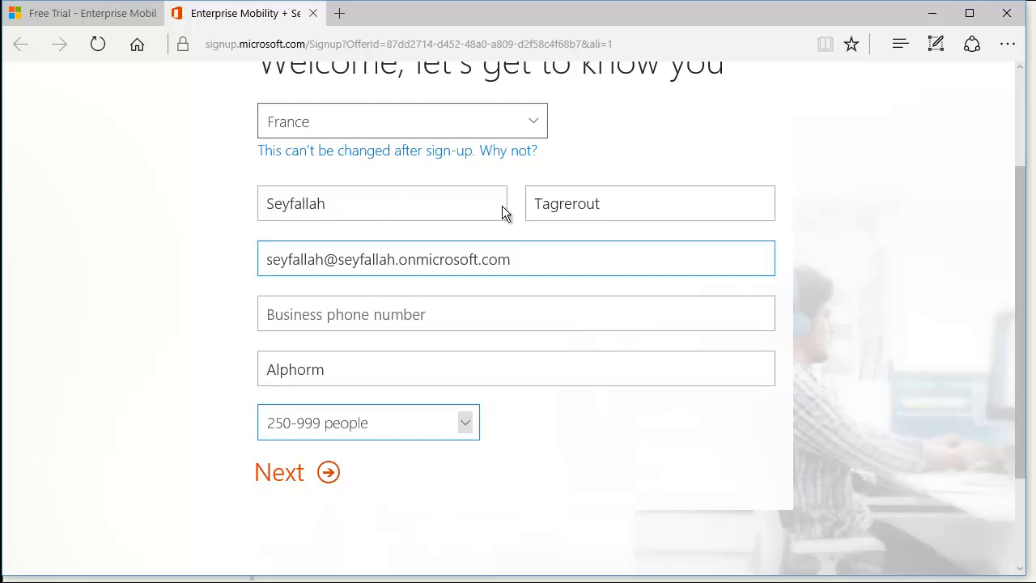
{"action": "left_click", "coordinate": [569, 259]}
{"action": "left_click", "coordinate": [475, 318]}
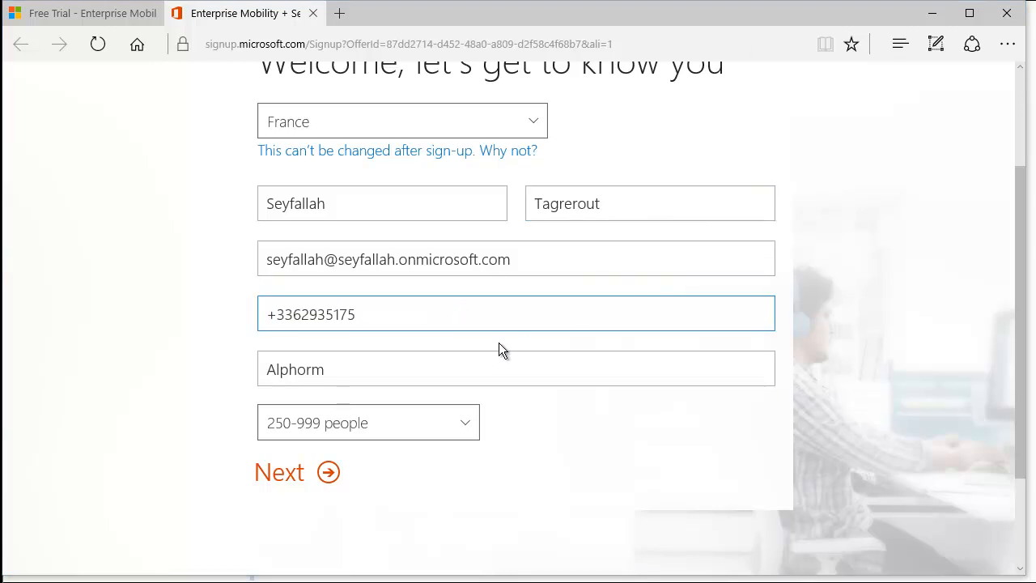
{"action": "left_click", "coordinate": [292, 476]}
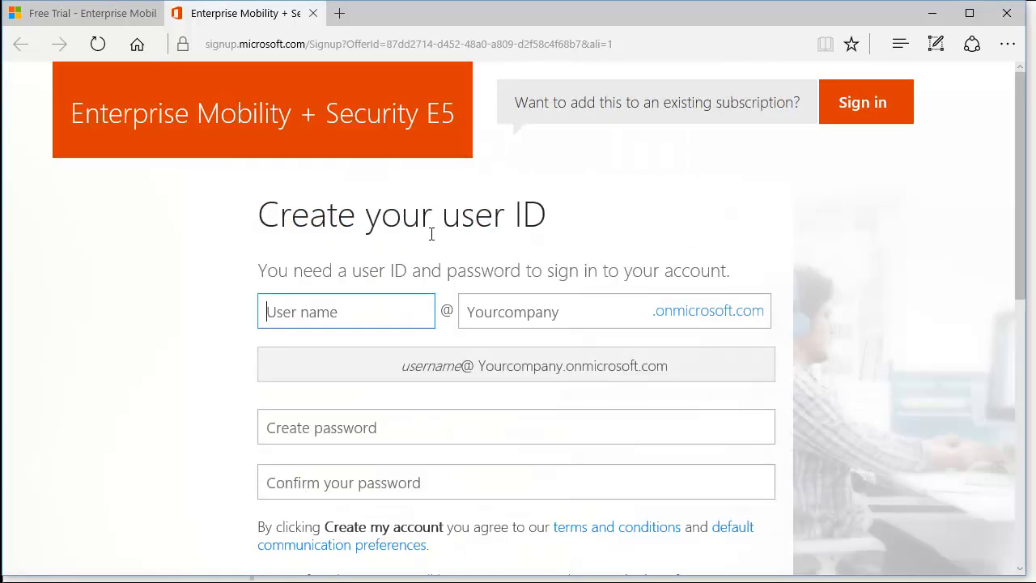
- Review the user name, organization domain name and resulting sign-in address
{"action": "scroll", "coordinate": [578, 239], "scroll_direction": "down", "scroll_amount": 1}
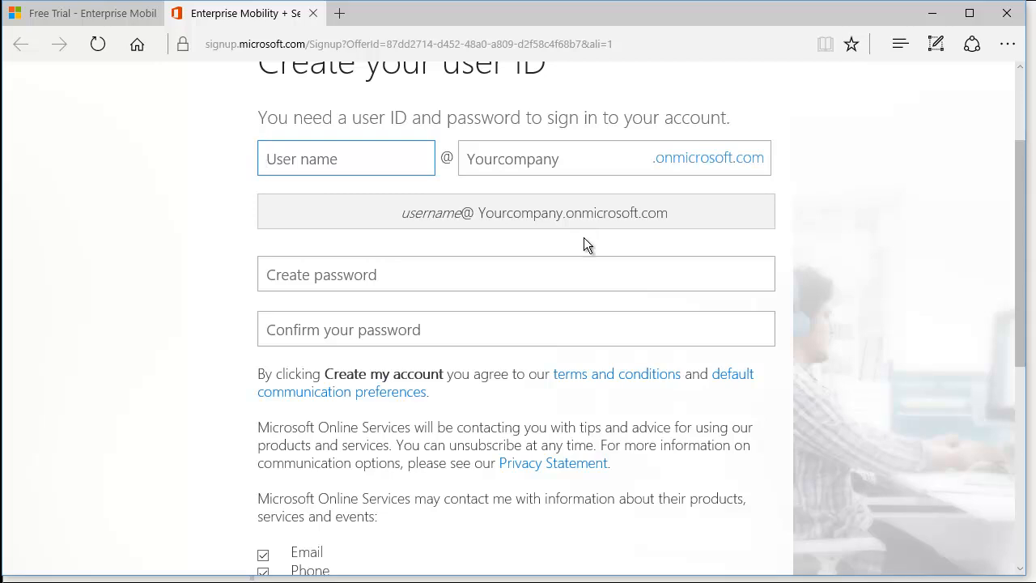
{"action": "left_click_drag", "start_coordinate": [280, 139], "coordinate": [557, 151]}
{"action": "left_click", "coordinate": [391, 144]}
{"action": "scroll", "coordinate": [335, 201], "scroll_direction": "down", "scroll_amount": 2}
{"action": "scroll", "coordinate": [358, 213], "scroll_direction": "up", "scroll_amount": 2}
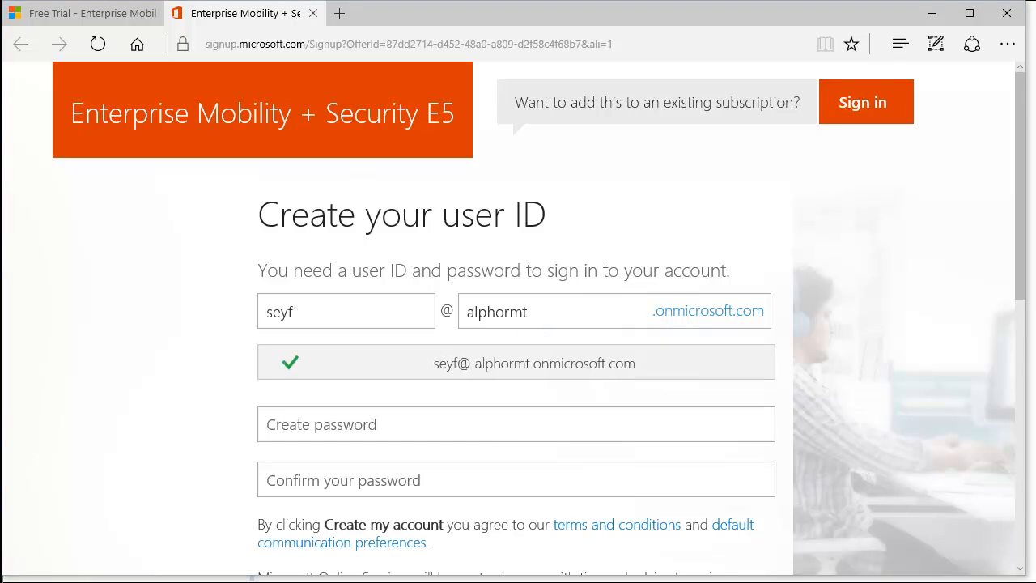
{"action": "left_click", "coordinate": [542, 320]}
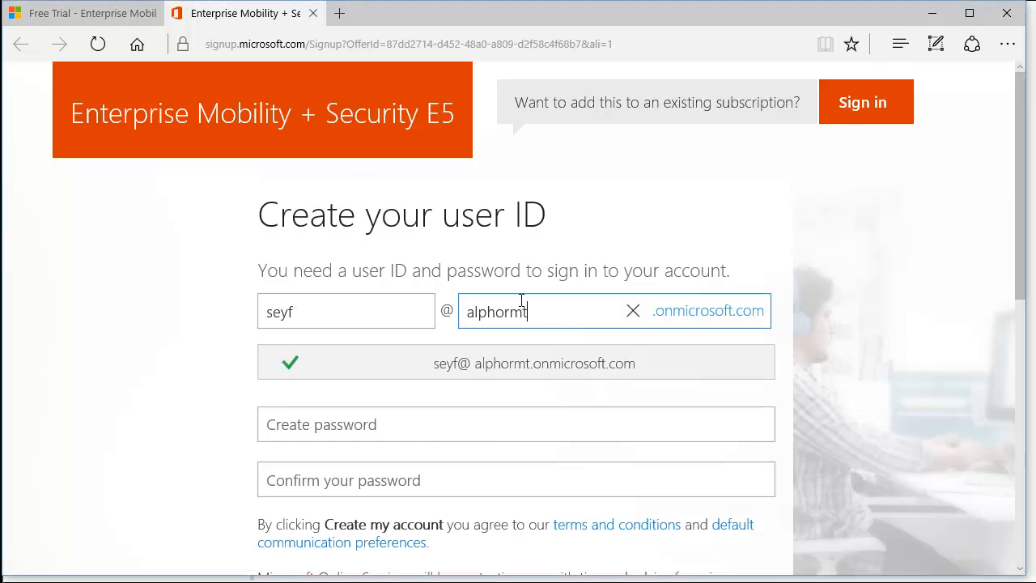
{"action": "left_click_drag", "start_coordinate": [477, 363], "coordinate": [644, 363]}
{"action": "left_click", "coordinate": [556, 395]}
{"action": "left_click", "coordinate": [562, 311]}
{"action": "left_click", "coordinate": [371, 324]}
{"action": "left_click", "coordinate": [539, 314]}
{"action": "scroll", "coordinate": [589, 278], "scroll_direction": "down", "scroll_amount": 1}
- Enter and confirm the new account password
{"action": "left_click", "coordinate": [398, 351]}
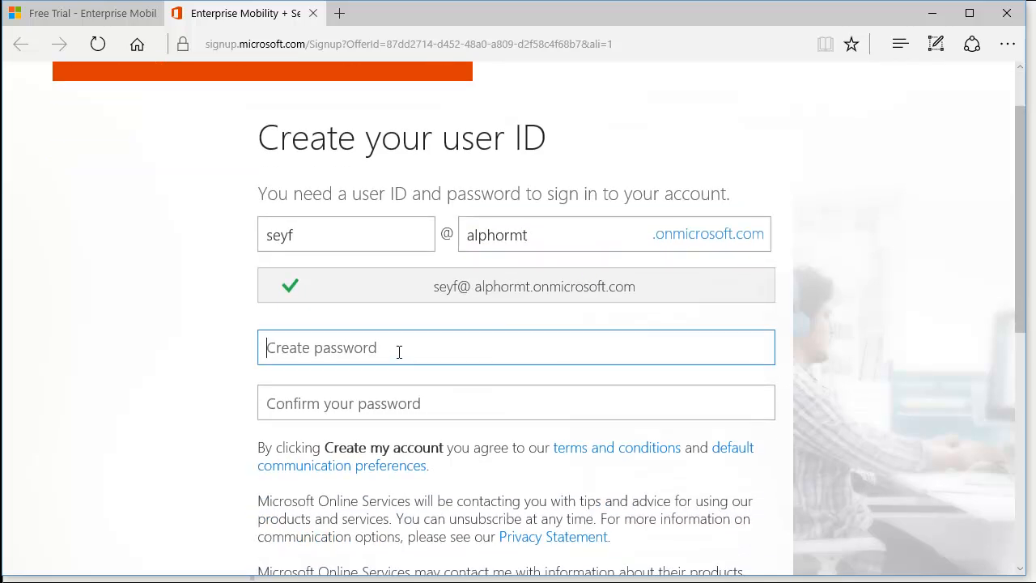
{"action": "type", "text": "Pa$$w0rd"}
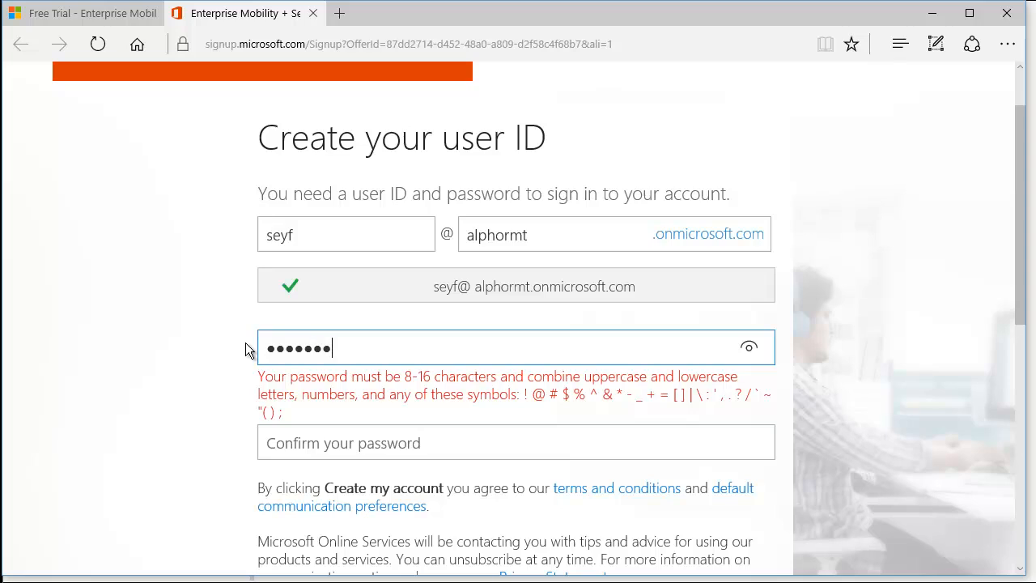
{"action": "type", "text": "1234567"}
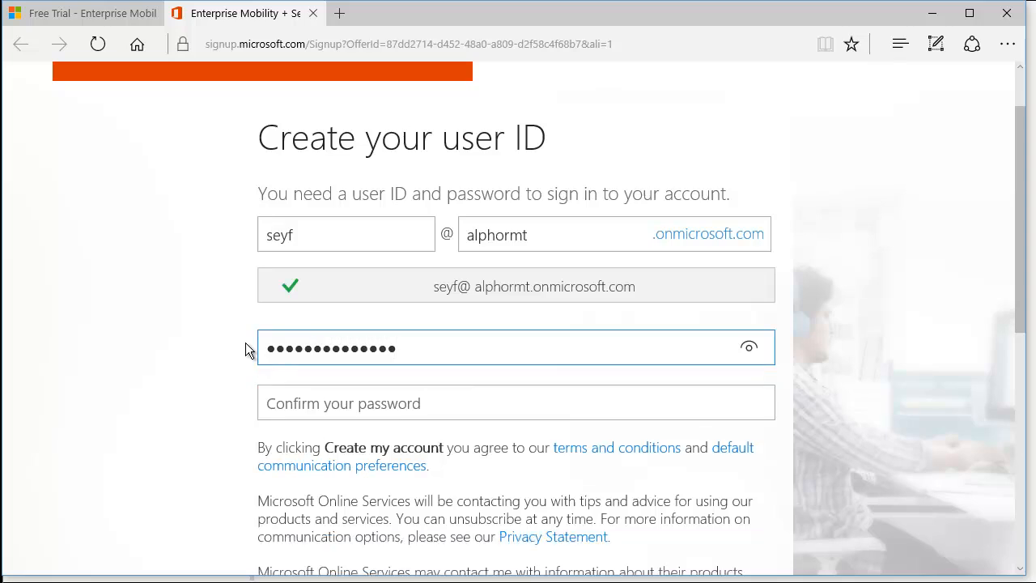
{"action": "key", "text": "Tab"}
{"action": "type", "text": "Pa$$w0"}
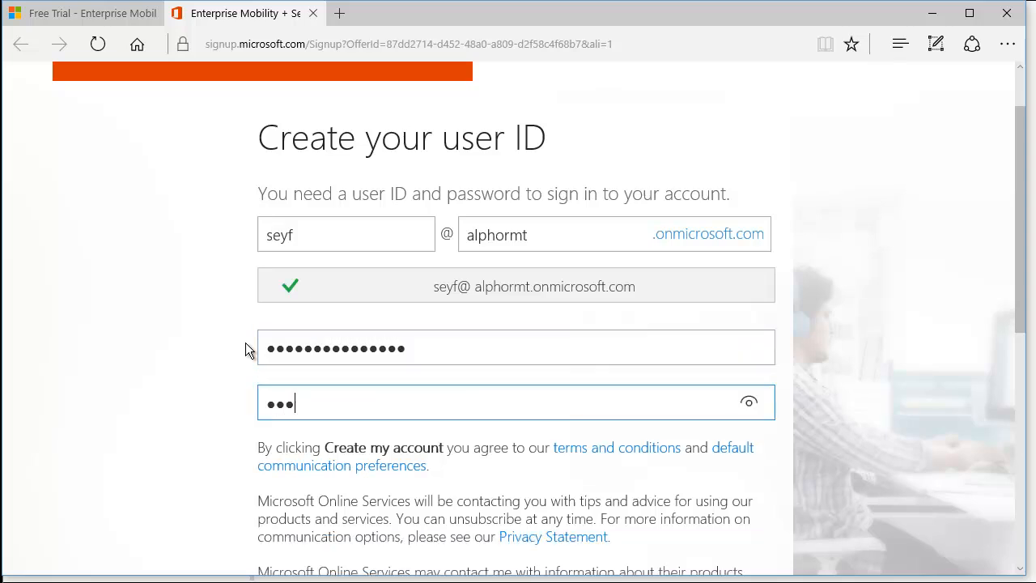
{"action": "type", "text": "rd1234567"}
- Read the partner contact preferences and terms, then create the trial account
{"action": "scroll", "coordinate": [335, 335], "scroll_direction": "down", "scroll_amount": 5}
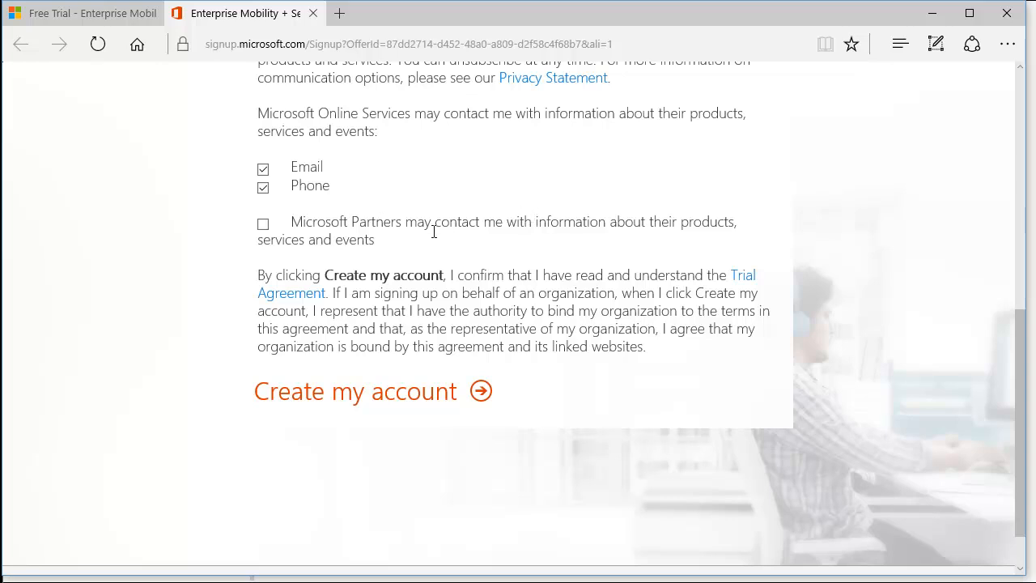
{"action": "scroll", "coordinate": [432, 225], "scroll_direction": "up", "scroll_amount": 2}
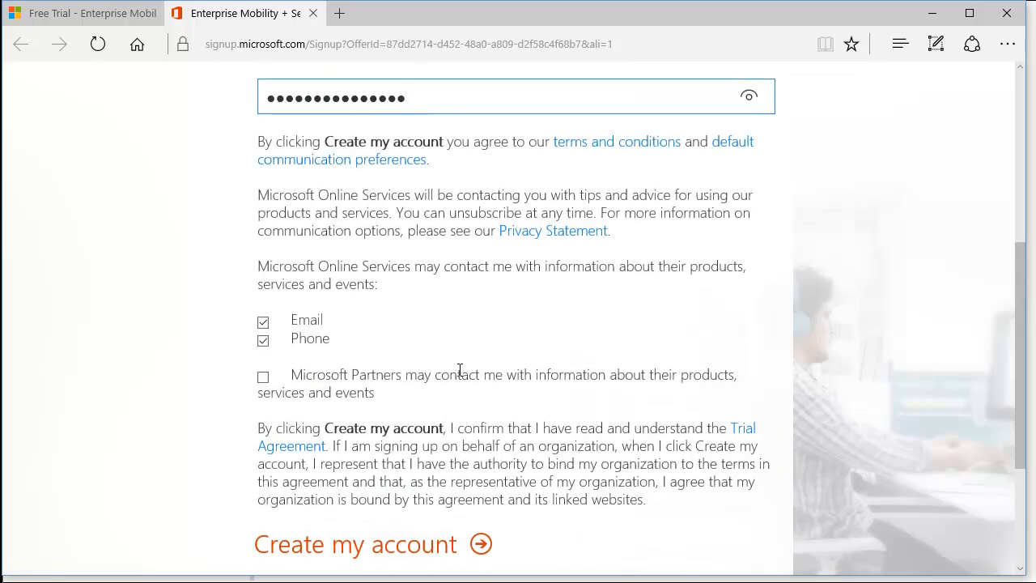
{"action": "scroll", "coordinate": [460, 370], "scroll_direction": "down", "scroll_amount": 2}
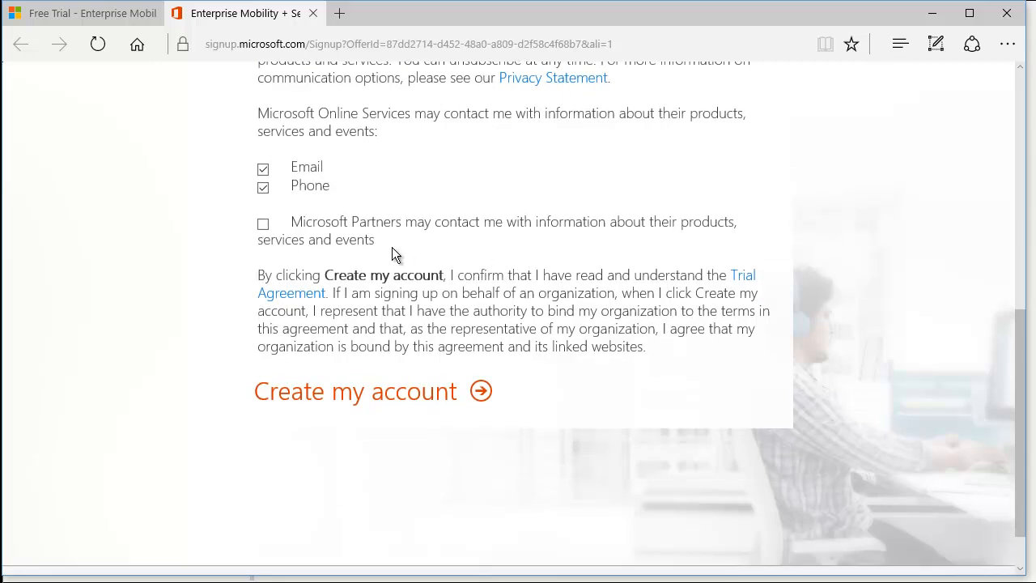
{"action": "triple_click", "coordinate": [327, 223]}
{"action": "left_click", "coordinate": [515, 239]}
{"action": "left_click_drag", "start_coordinate": [514, 239], "coordinate": [483, 228]}
{"action": "left_click", "coordinate": [476, 226]}
{"action": "scroll", "coordinate": [504, 236], "scroll_direction": "up", "scroll_amount": 2}
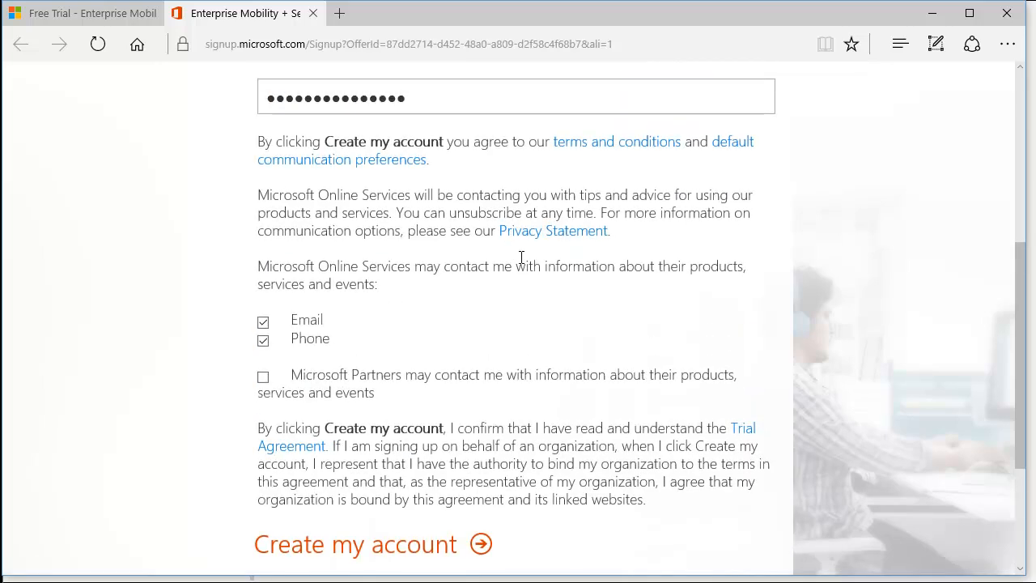
{"action": "scroll", "coordinate": [527, 271], "scroll_direction": "down", "scroll_amount": 1}
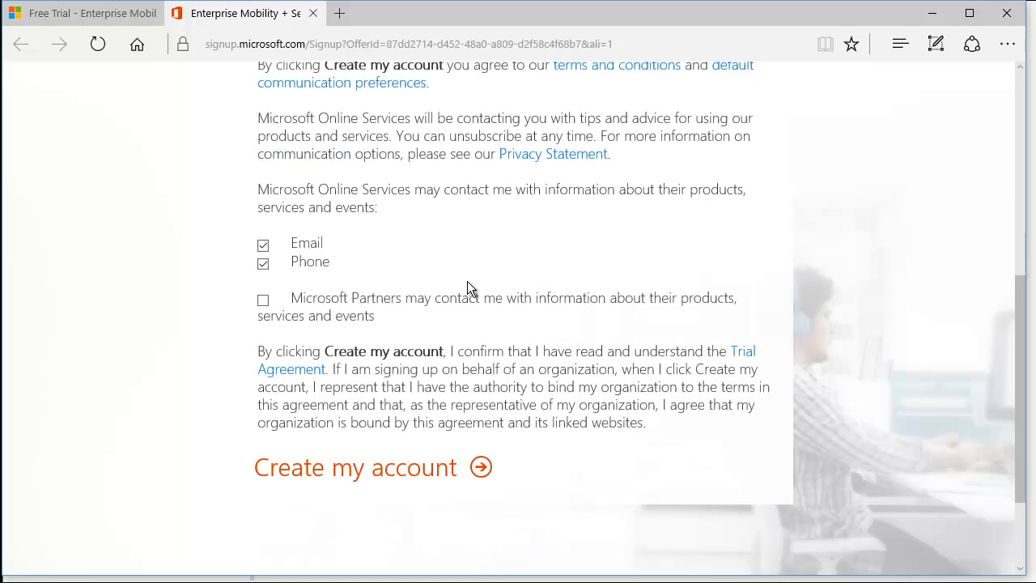
{"action": "left_click", "coordinate": [431, 479]}
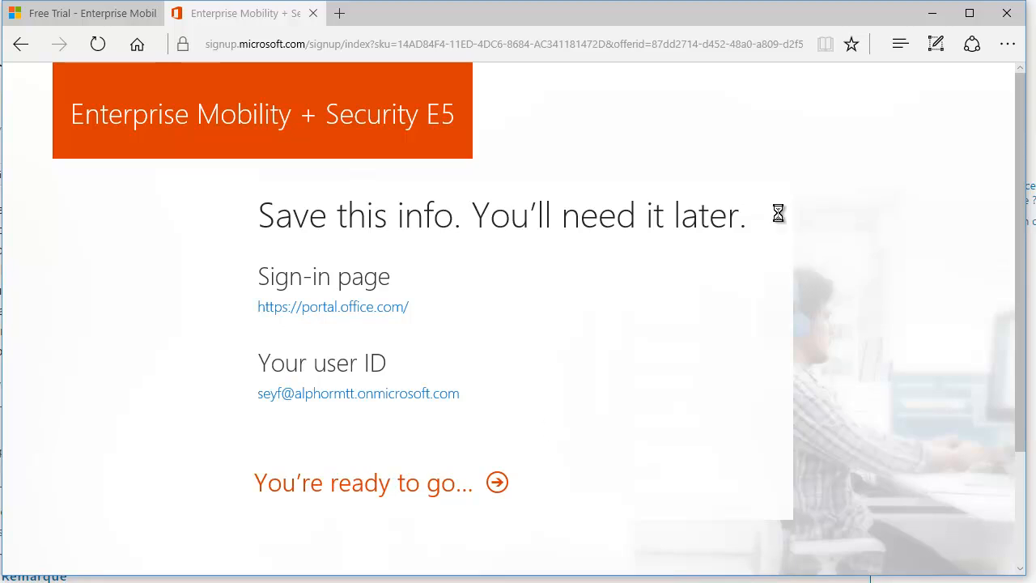
- Go to the Getting Started guide, show Step 3 and open its FastTrack EMS resources
{"action": "left_click", "coordinate": [337, 487]}
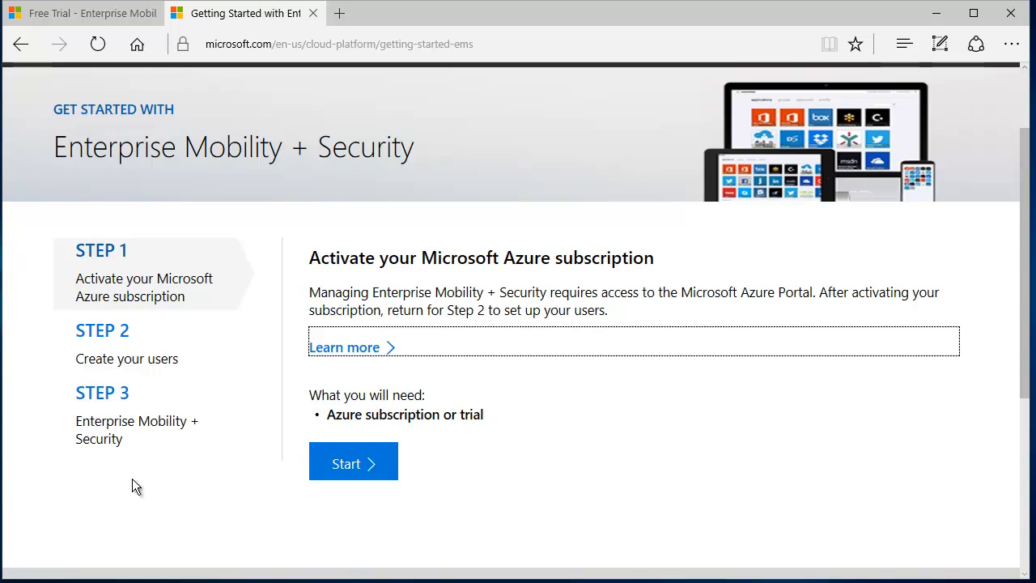
{"action": "left_click", "coordinate": [123, 430]}
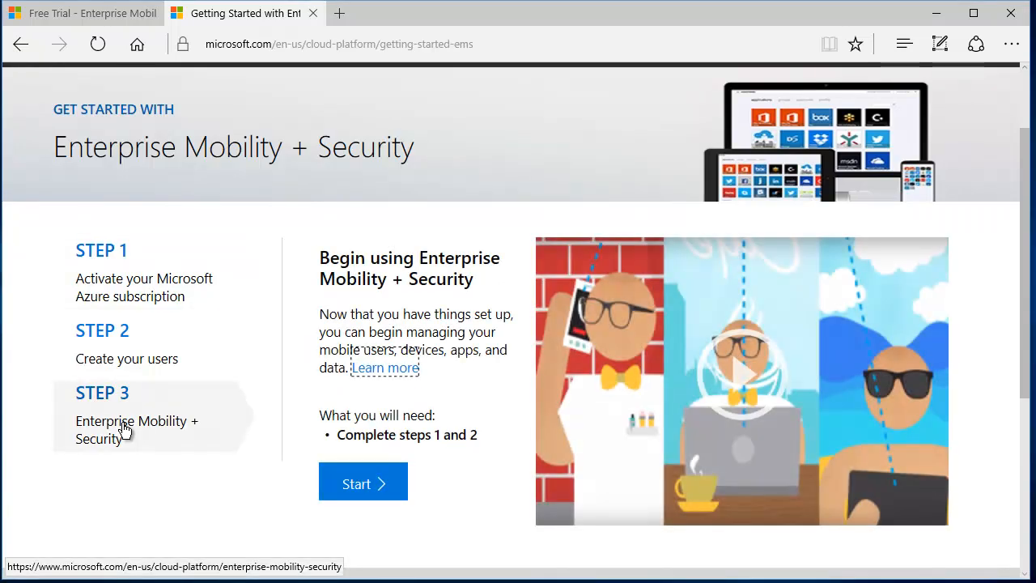
{"action": "left_click_drag", "start_coordinate": [371, 259], "coordinate": [474, 281]}
{"action": "left_click", "coordinate": [457, 303]}
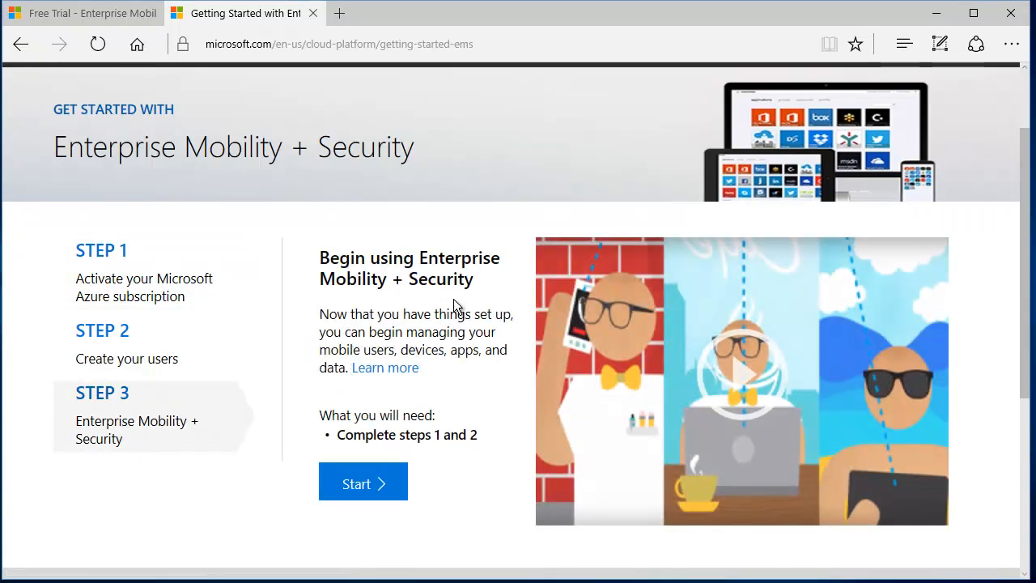
{"action": "left_click", "coordinate": [356, 486]}
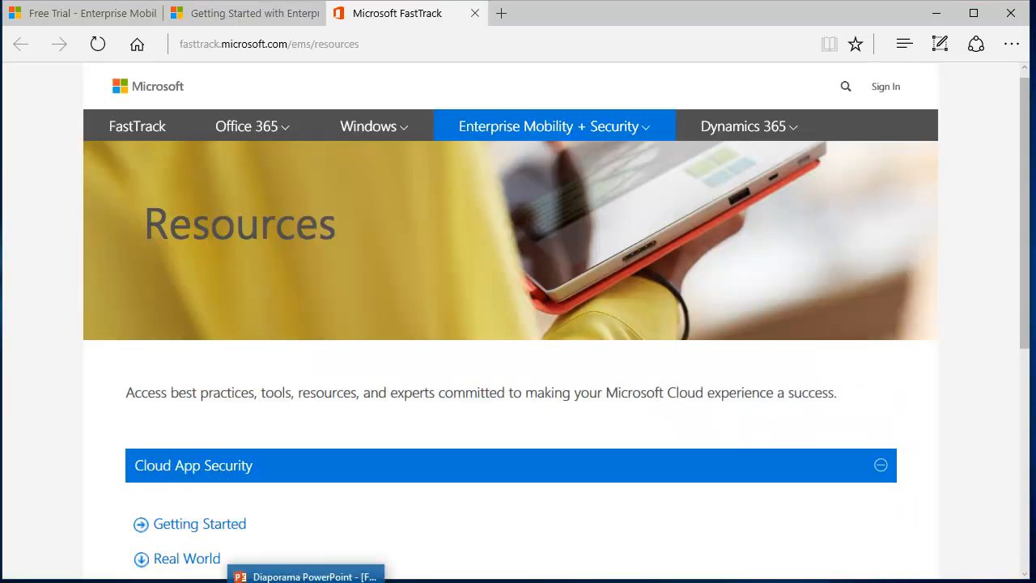
- Collapse Cloud App Security, expand Advanced Threat Detection and open its Get Started And Deploy It guide
{"action": "scroll", "coordinate": [1012, 283], "scroll_direction": "down", "scroll_amount": 4}
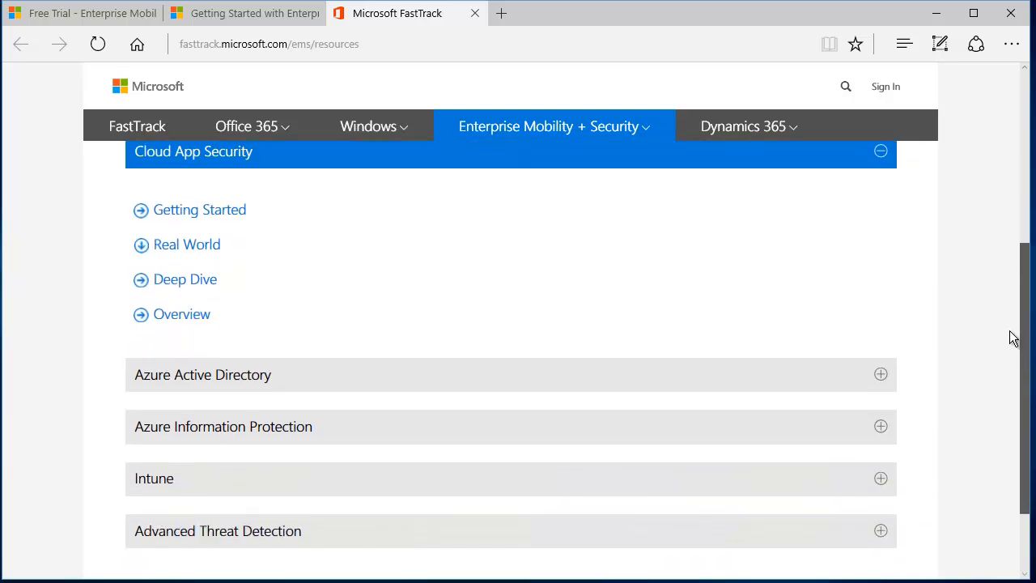
{"action": "scroll", "coordinate": [1009, 339], "scroll_direction": "up", "scroll_amount": 1}
{"action": "left_click_drag", "start_coordinate": [1004, 305], "coordinate": [1004, 297]}
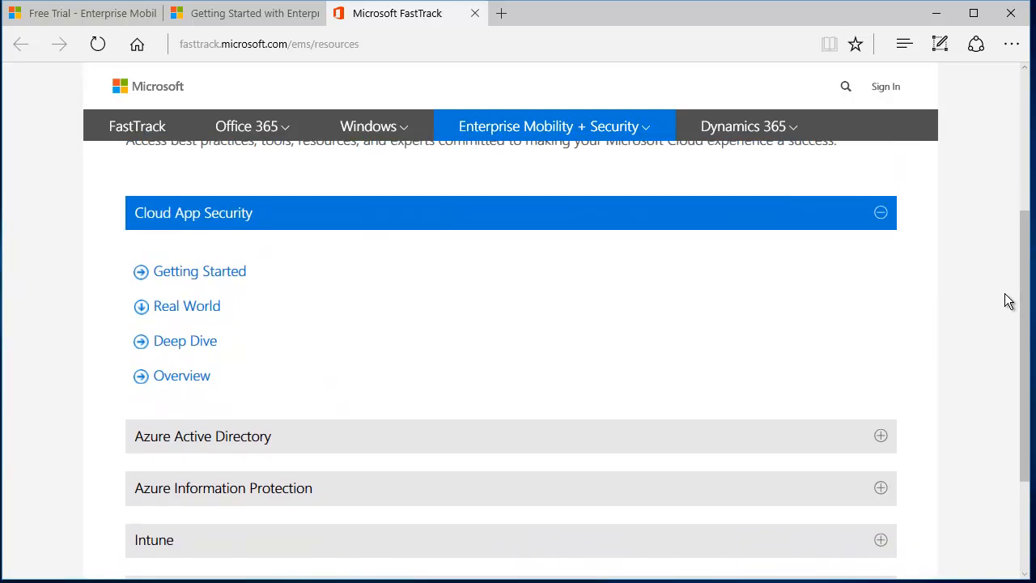
{"action": "left_click", "coordinate": [880, 213]}
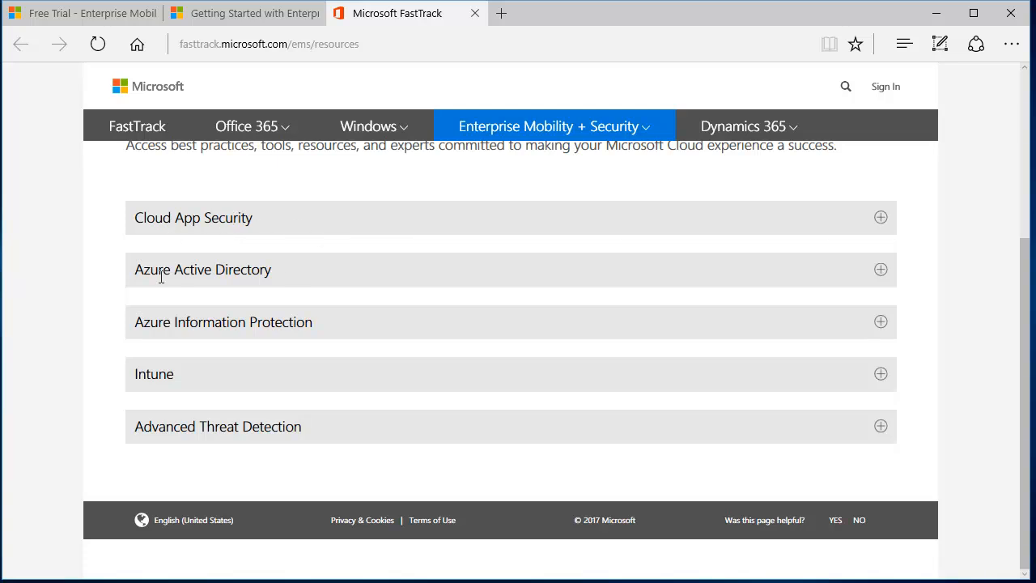
{"action": "left_click", "coordinate": [162, 271]}
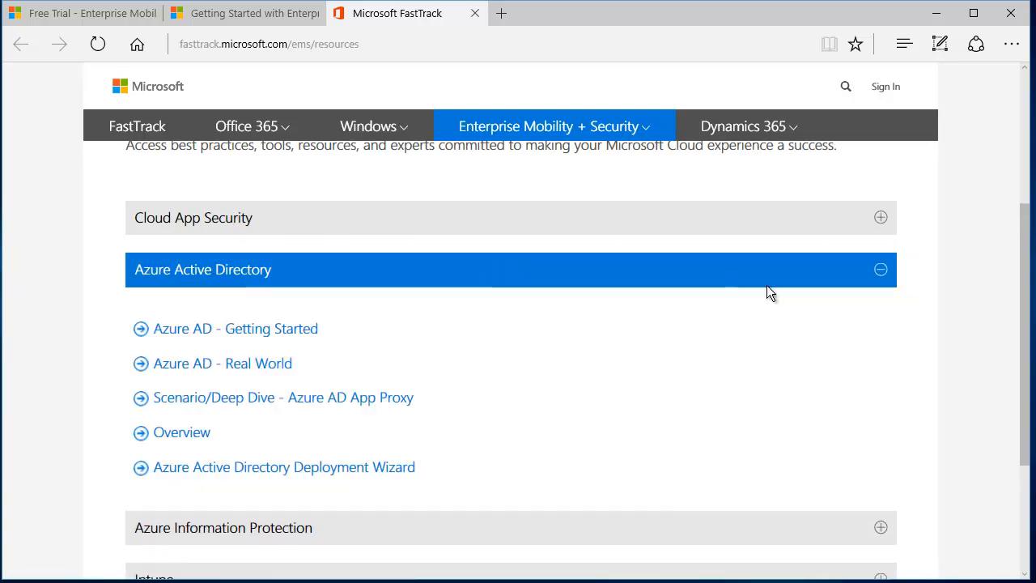
{"action": "left_click", "coordinate": [881, 272]}
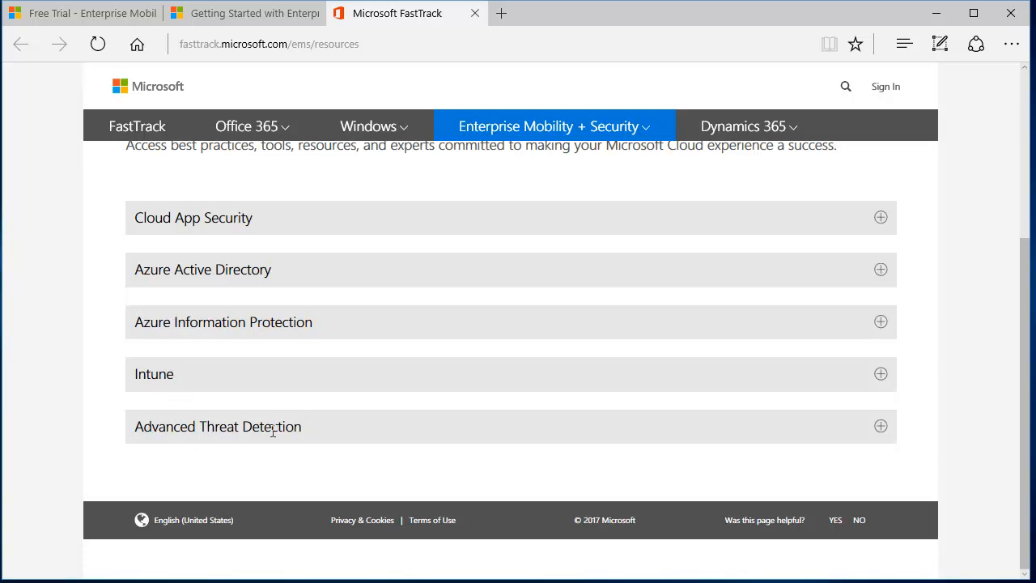
{"action": "left_click", "coordinate": [882, 426]}
{"action": "scroll", "coordinate": [902, 340], "scroll_direction": "down", "scroll_amount": 2}
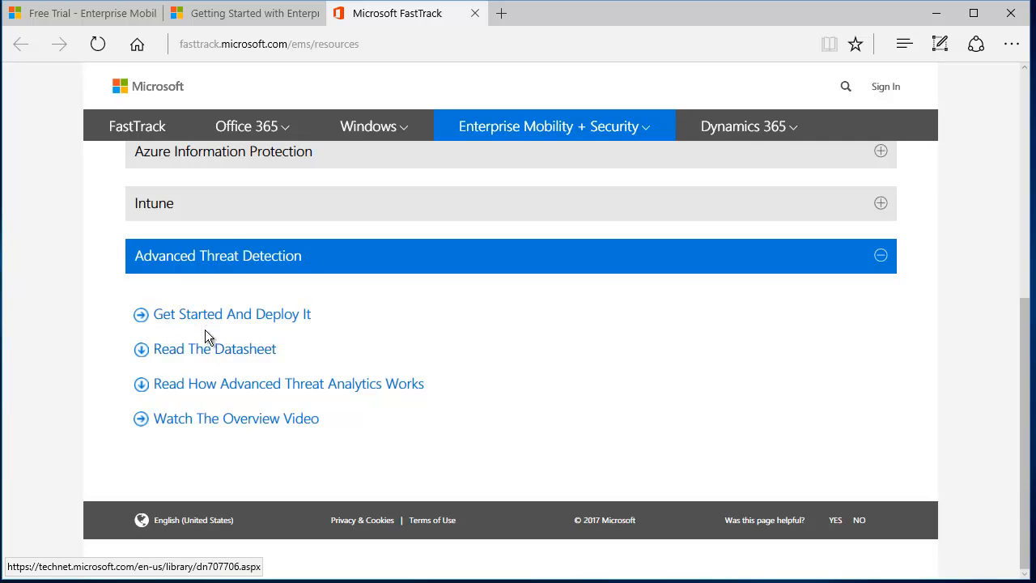
{"action": "left_click", "coordinate": [285, 321]}
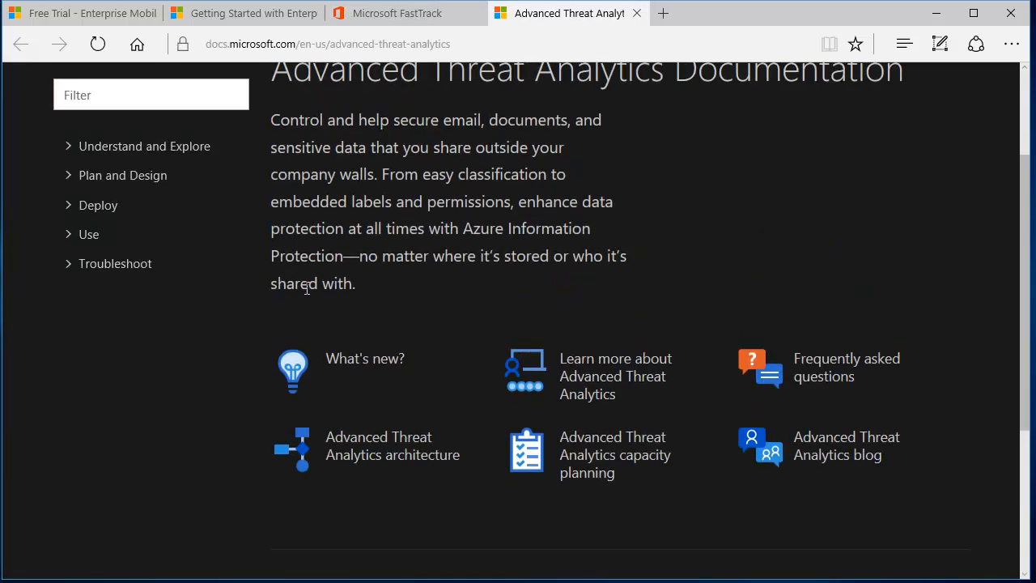
- Read the ATA documentation introduction, then enter 'Microsoft ata download' in the address bar
{"action": "scroll", "coordinate": [599, 281], "scroll_direction": "up", "scroll_amount": 2}
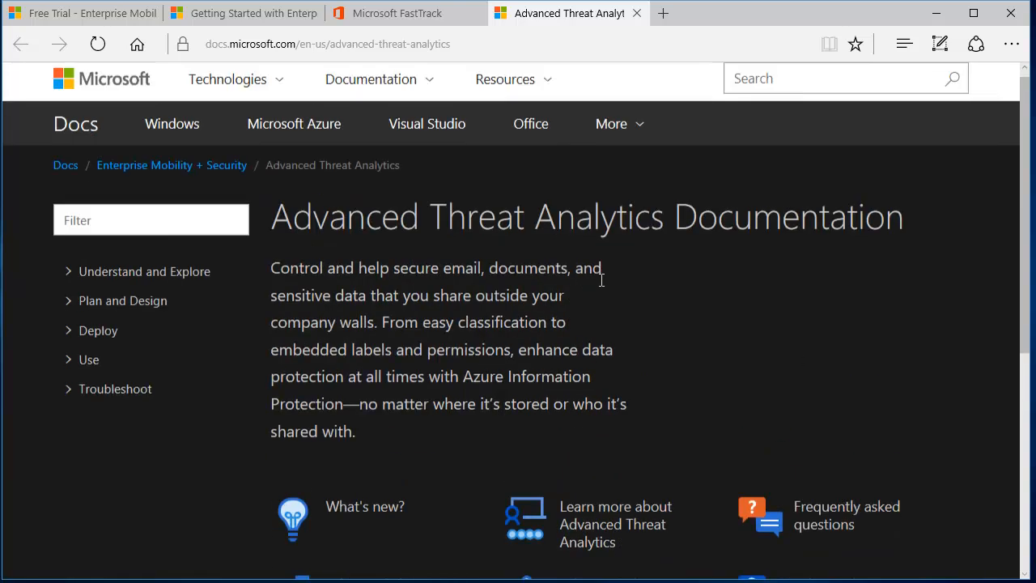
{"action": "left_click_drag", "start_coordinate": [270, 274], "coordinate": [459, 382]}
{"action": "left_click", "coordinate": [330, 227]}
{"action": "left_click_drag", "start_coordinate": [295, 224], "coordinate": [812, 239]}
{"action": "left_click", "coordinate": [570, 291]}
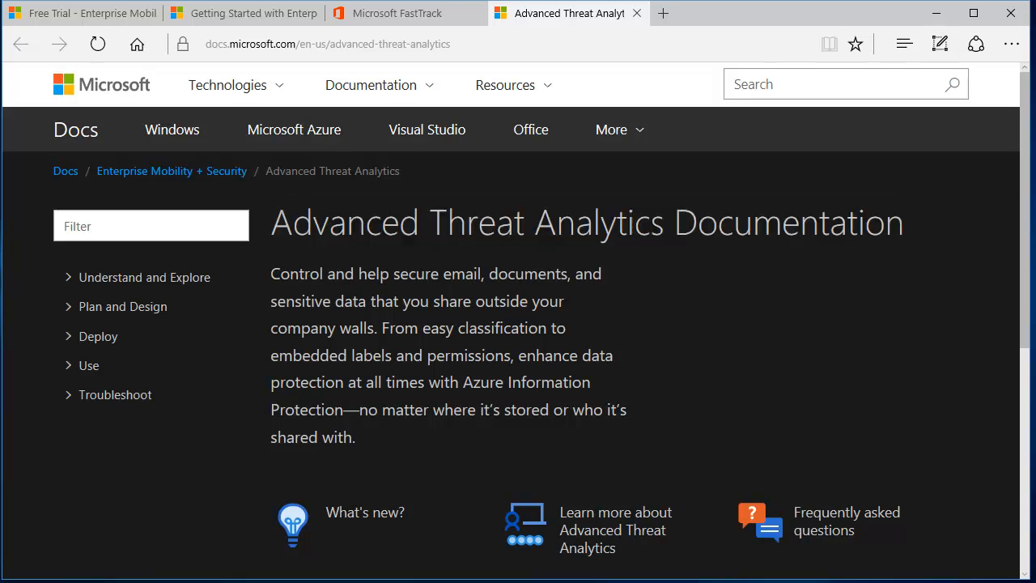
{"action": "scroll", "coordinate": [542, 264], "scroll_direction": "down", "scroll_amount": 2}
{"action": "left_click_drag", "start_coordinate": [442, 180], "coordinate": [478, 214]}
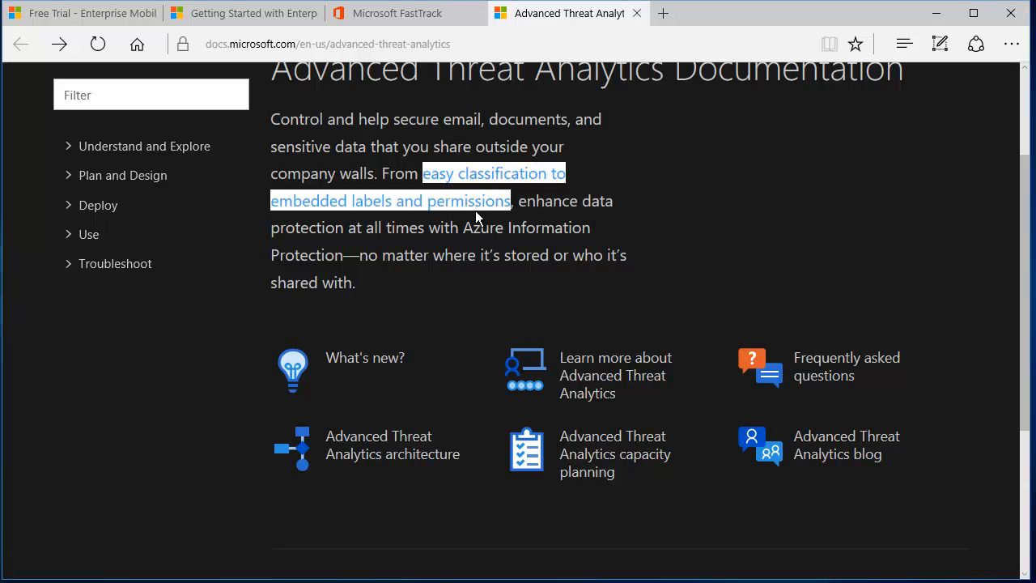
{"action": "left_click", "coordinate": [478, 216]}
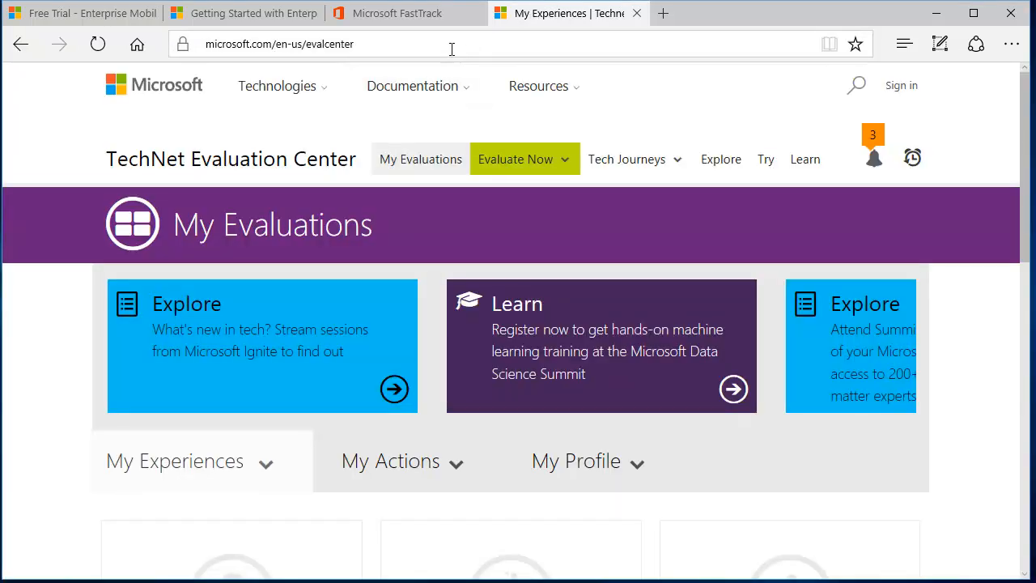
{"action": "left_click", "coordinate": [452, 49]}
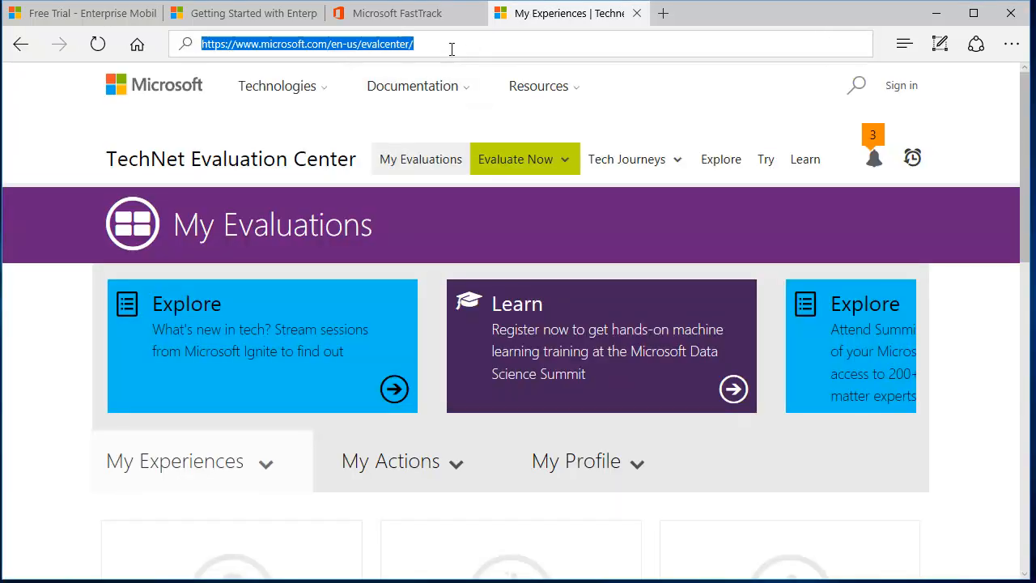
{"action": "type", "text": "Microsoft"}
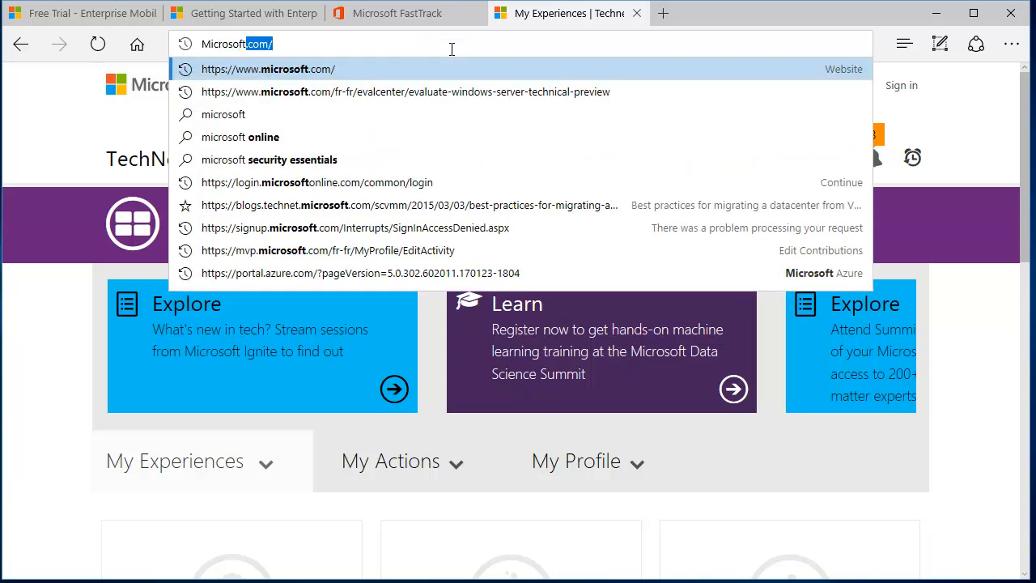
{"action": "type", "text": " ata do"}
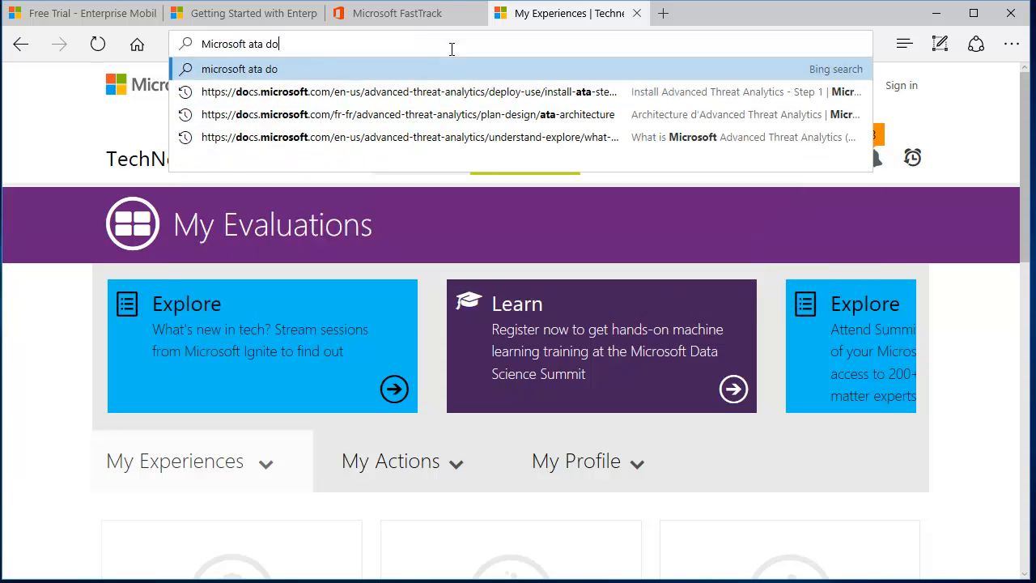
{"action": "type", "text": "wnload"}
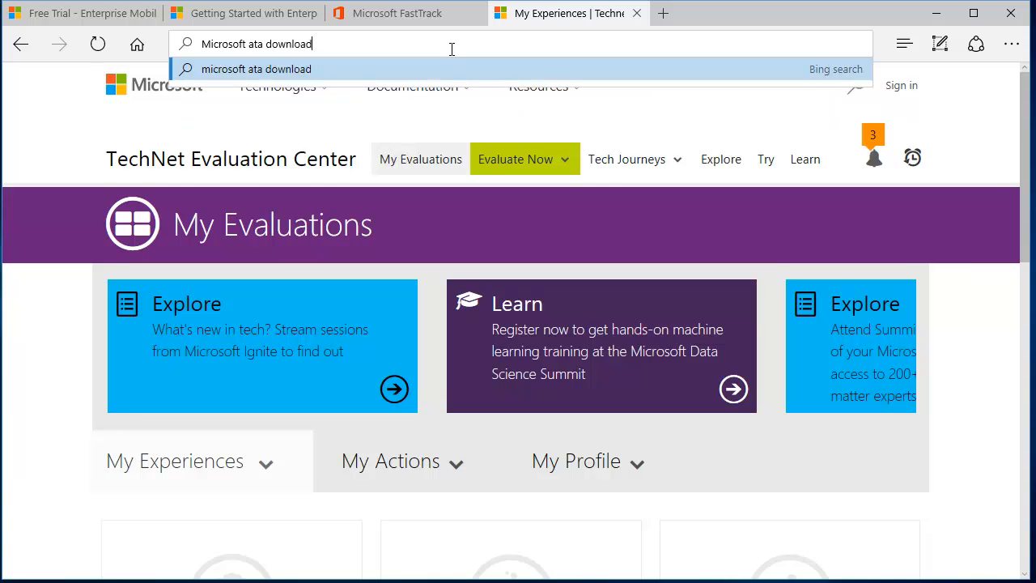
- Search 'Microsoft ata download', open the TechNet ATA 90-day evaluation result and choose to sign in
{"action": "key", "text": "Return"}
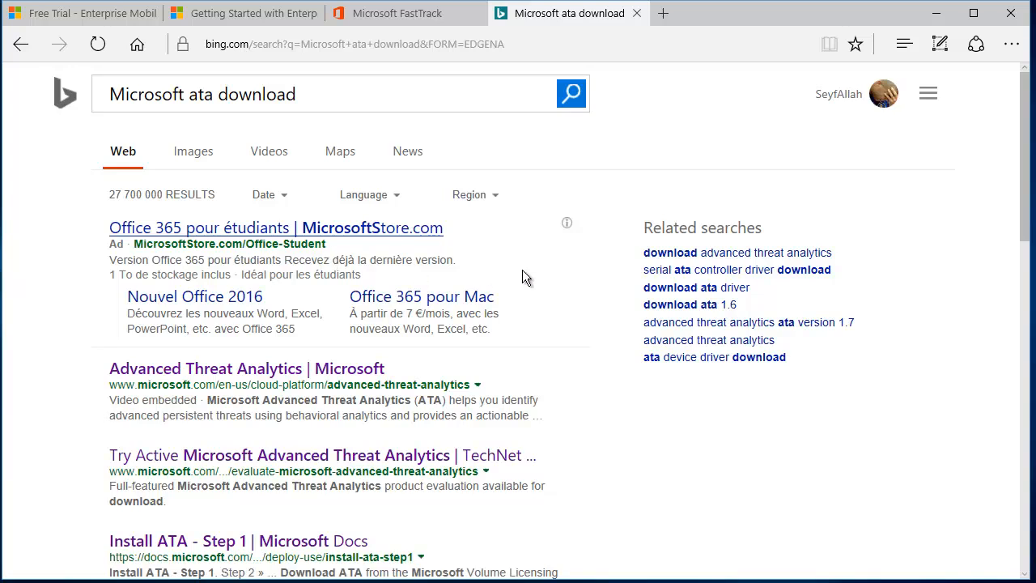
{"action": "scroll", "coordinate": [522, 269], "scroll_direction": "down", "scroll_amount": 1}
{"action": "left_click", "coordinate": [314, 381]}
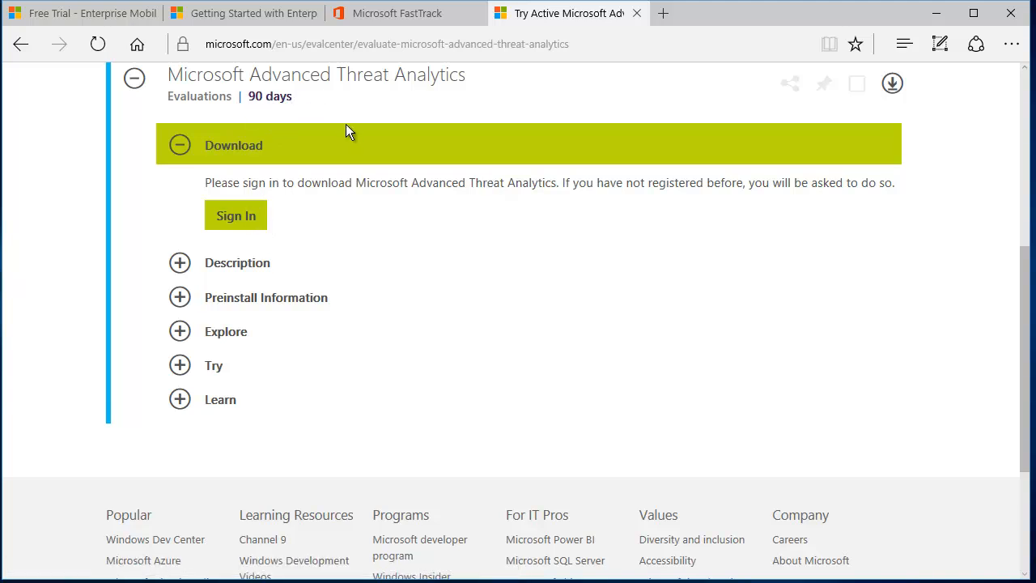
{"action": "scroll", "coordinate": [346, 126], "scroll_direction": "up", "scroll_amount": 2}
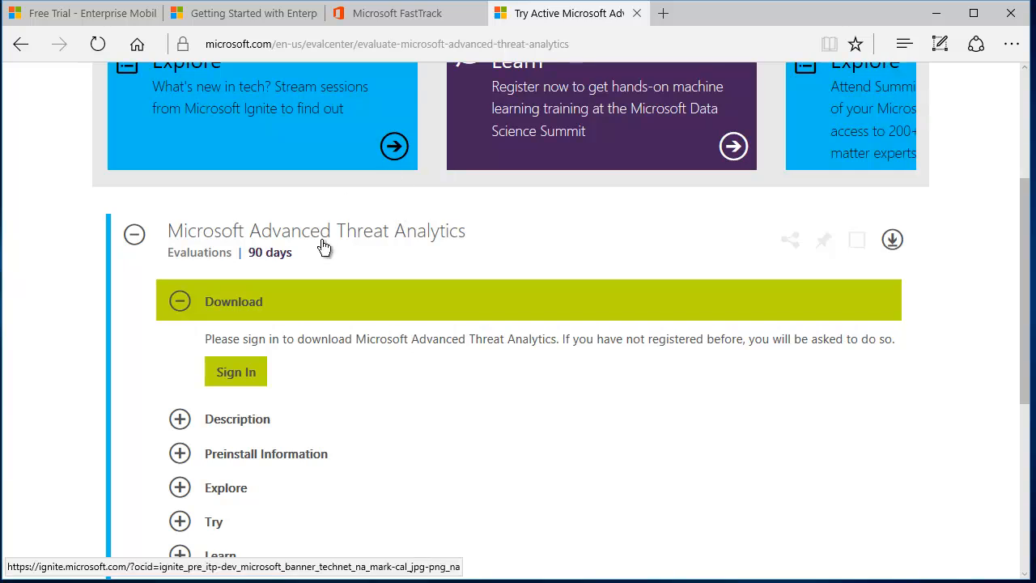
{"action": "scroll", "coordinate": [453, 317], "scroll_direction": "down", "scroll_amount": 1}
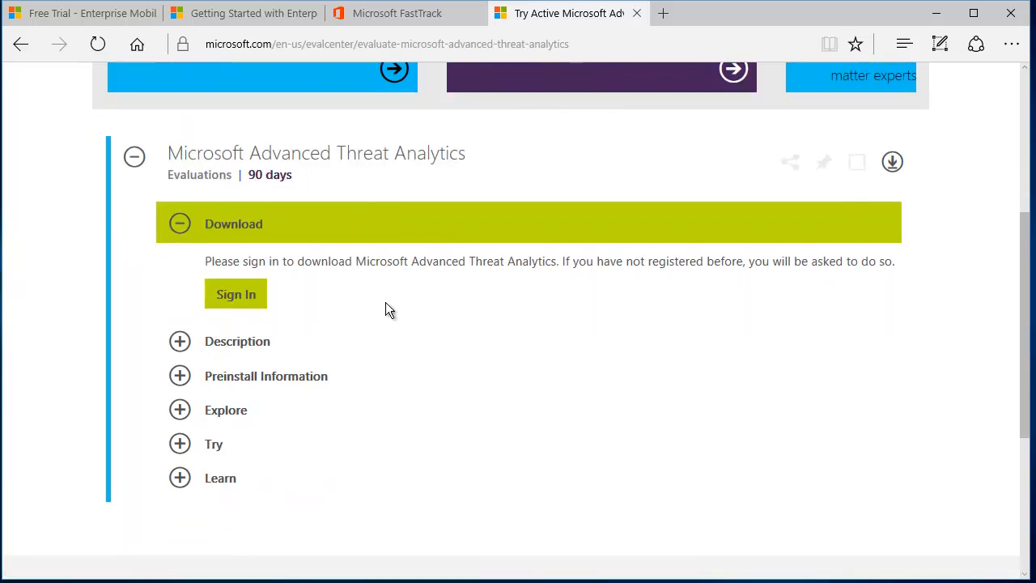
{"action": "left_click", "coordinate": [234, 294]}
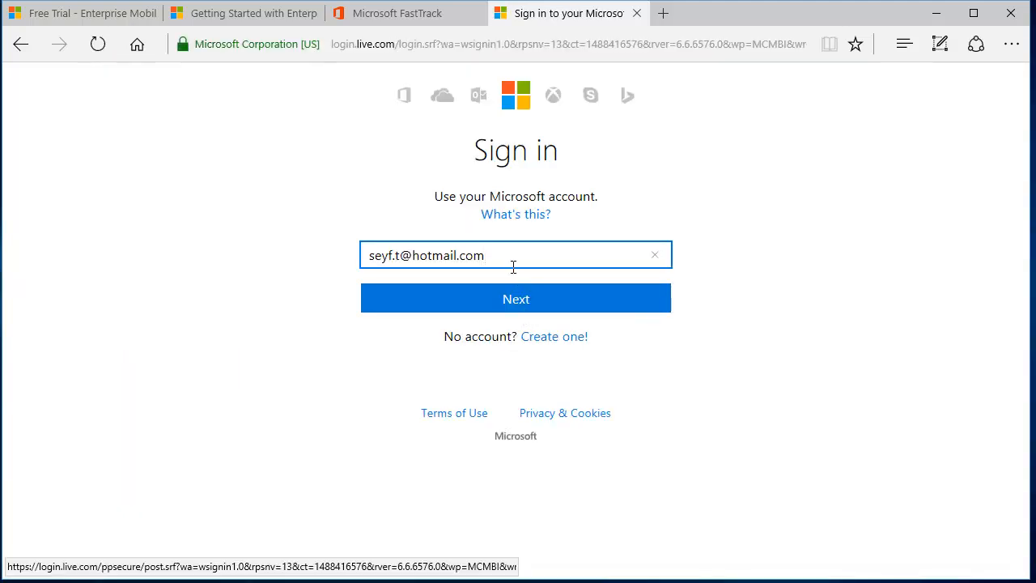
- Replace the prefilled e-mail with the Microsoft account e-mail address and submit it
{"action": "left_click", "coordinate": [513, 253]}
{"action": "left_click", "coordinate": [517, 248]}
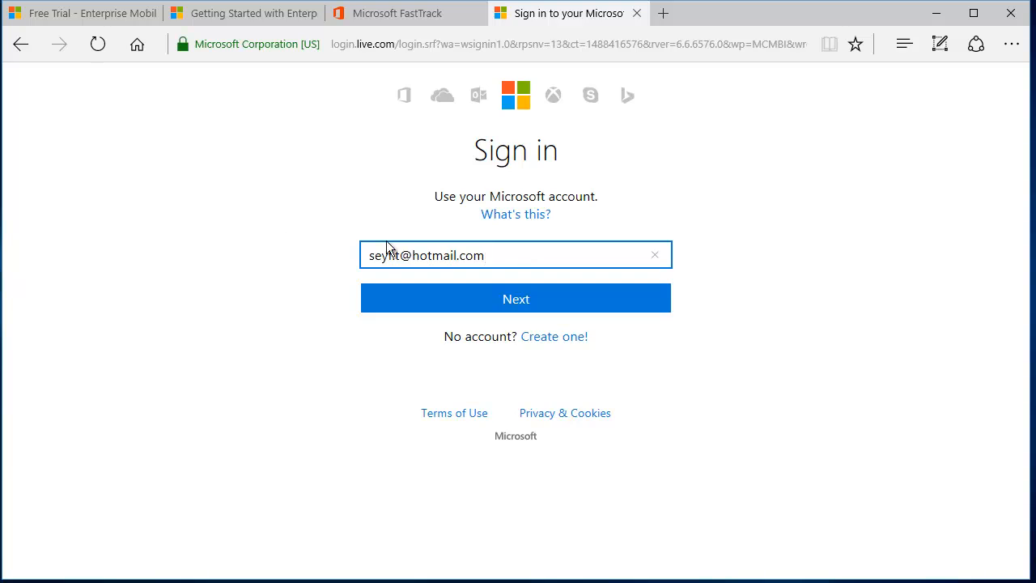
{"action": "left_click_drag", "start_coordinate": [515, 257], "coordinate": [235, 264]}
{"action": "type", "text": "hurricane"}
{"action": "key", "text": "BackSpace"}
{"action": "key", "text": "BackSpace"}
{"action": "key", "text": "BackSpace"}
{"action": "key", "text": "BackSpace"}
{"action": "key", "text": "BackSpace"}
{"action": "key", "text": "BackSpace"}
{"action": "key", "text": "BackSpace"}
{"action": "key", "text": "BackSpace"}
{"action": "key", "text": "BackSpace"}
{"action": "key", "text": "Return"}
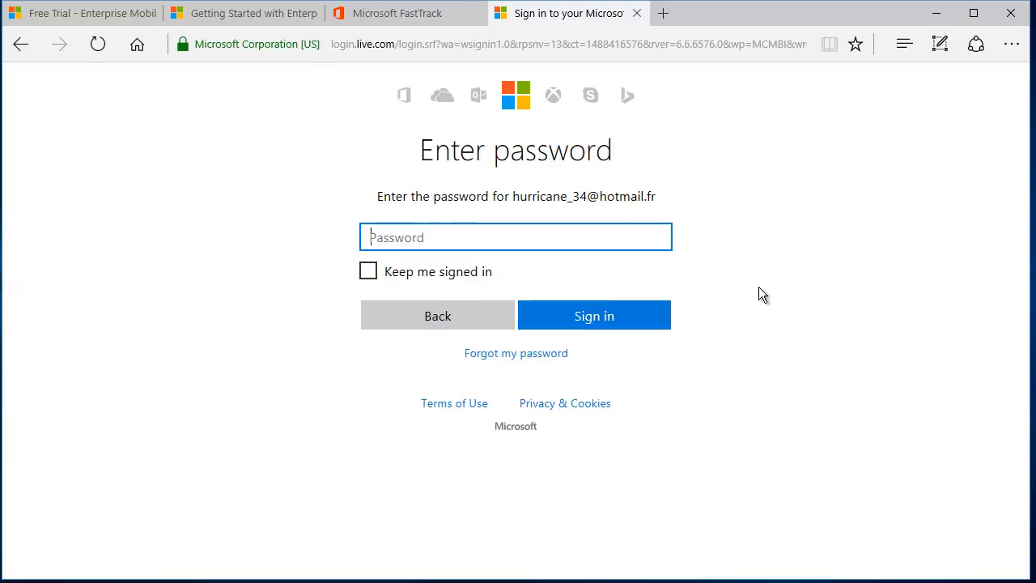
- Enter the account password to sign in, then start registering for the ATA evaluation
{"action": "type", "text": "••••••••"}
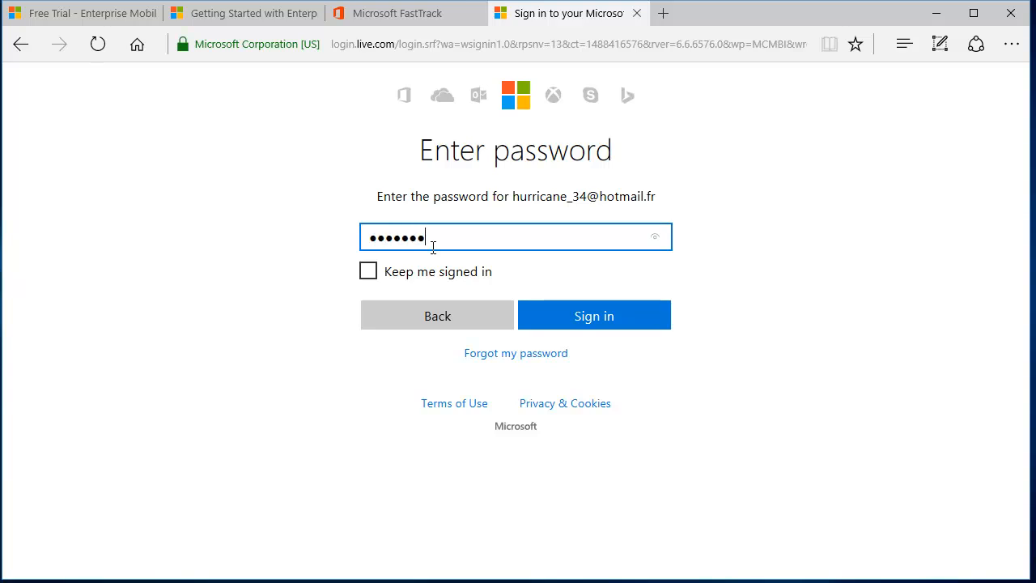
{"action": "key", "text": "Return"}
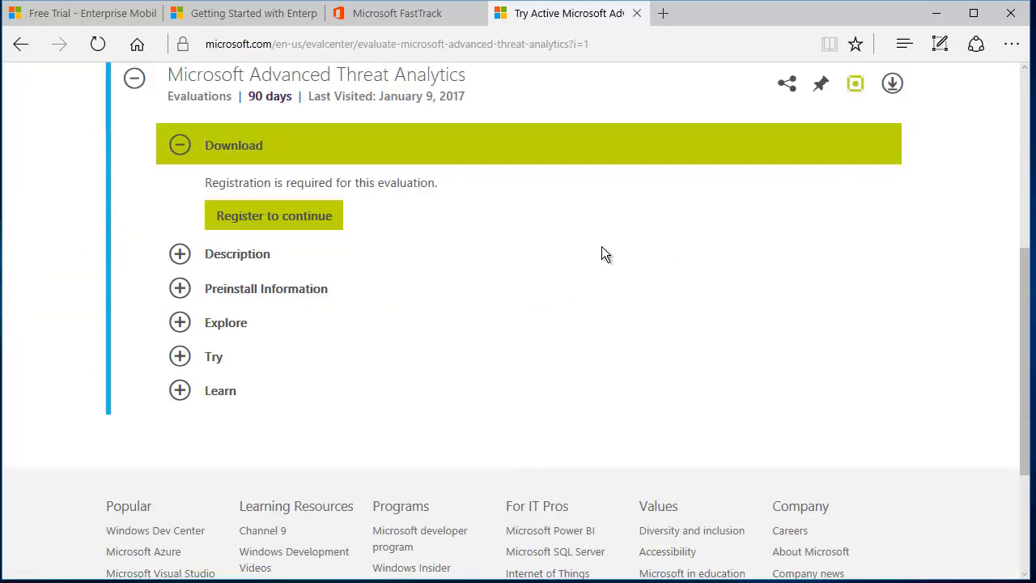
{"action": "left_click_drag", "start_coordinate": [258, 180], "coordinate": [431, 183]}
{"action": "left_click", "coordinate": [300, 217]}
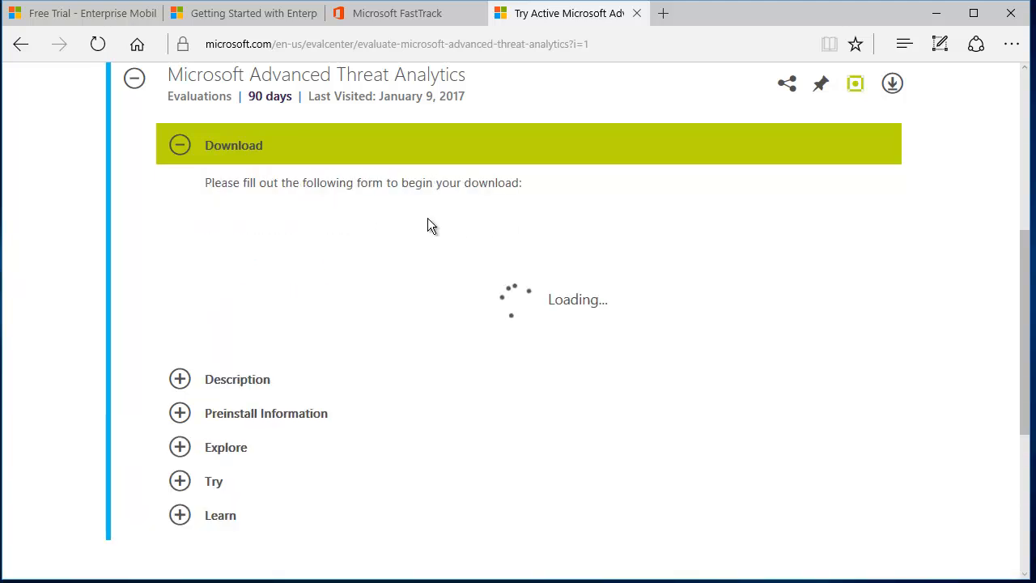
- Submit the prefilled registration form to start downloading ATA1.7.2.iso (351 MB) and choose Save as
{"action": "scroll", "coordinate": [515, 146], "scroll_direction": "down", "scroll_amount": 10}
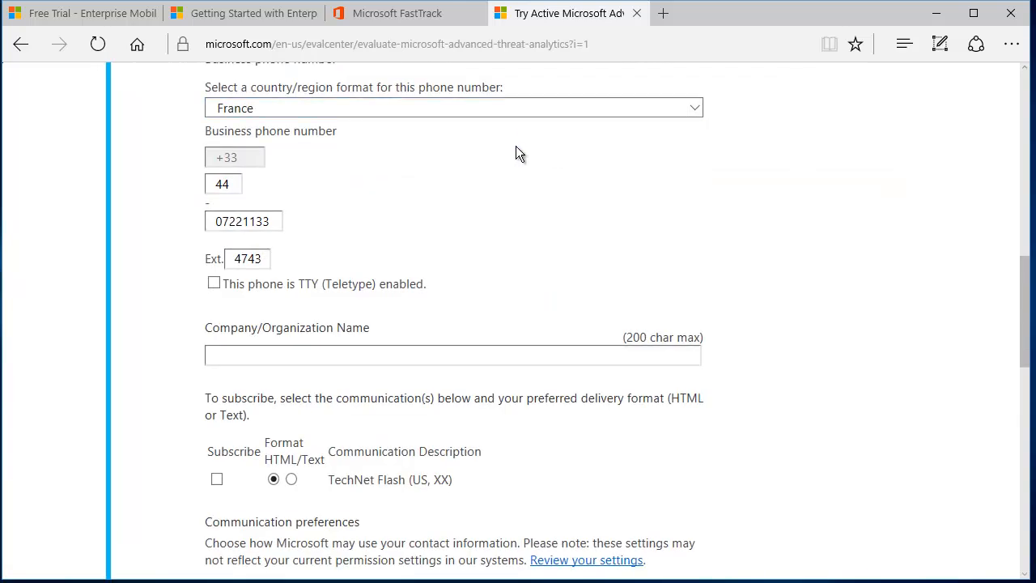
{"action": "scroll", "coordinate": [297, 405], "scroll_direction": "down", "scroll_amount": 1}
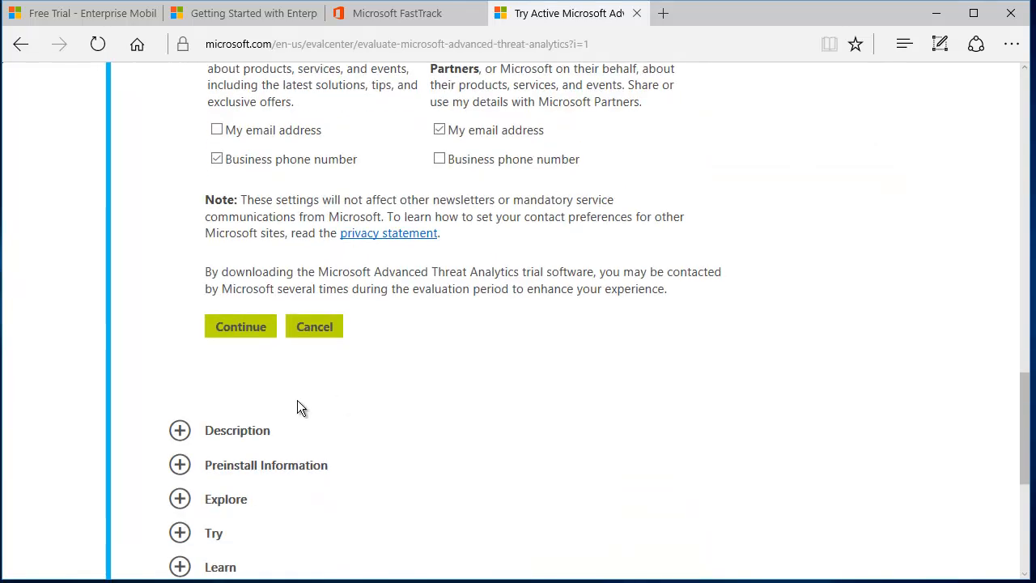
{"action": "left_click", "coordinate": [243, 334]}
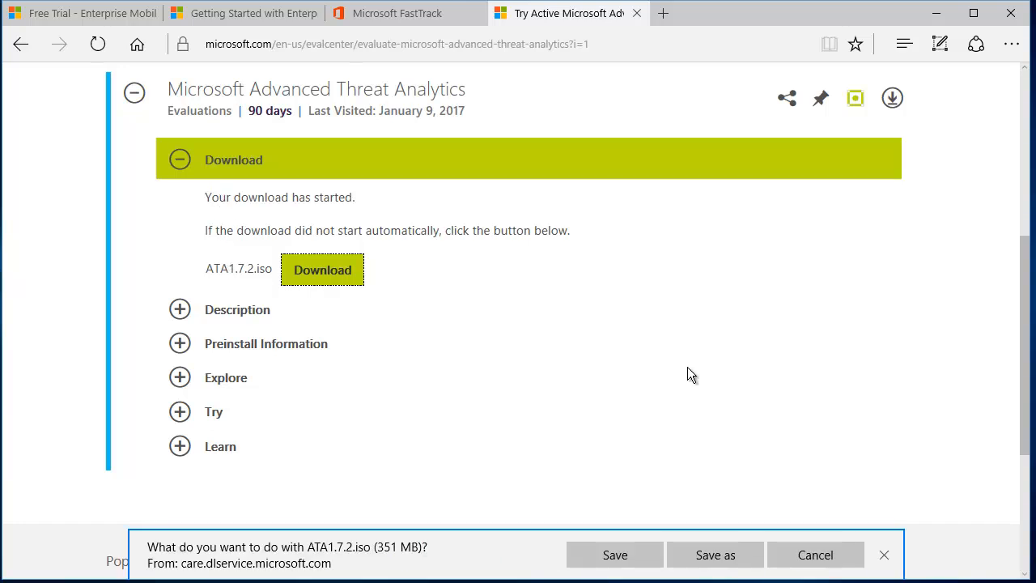
{"action": "left_click", "coordinate": [221, 229]}
{"action": "left_click_drag", "start_coordinate": [222, 228], "coordinate": [545, 231]}
{"action": "left_click", "coordinate": [546, 232]}
{"action": "left_click_drag", "start_coordinate": [207, 269], "coordinate": [244, 267]}
{"action": "left_click", "coordinate": [235, 267]}
{"action": "left_click", "coordinate": [717, 556]}
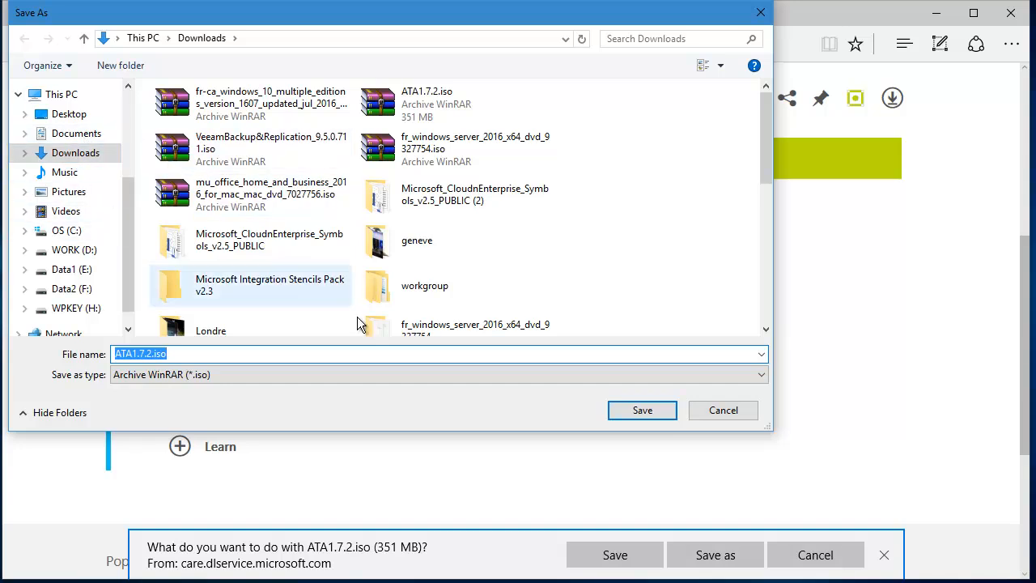
- Keep the existing ATA1.7.2.iso in Downloads rather than replacing it, cancel, and bring up the Run prompt
{"action": "left_click", "coordinate": [624, 405]}
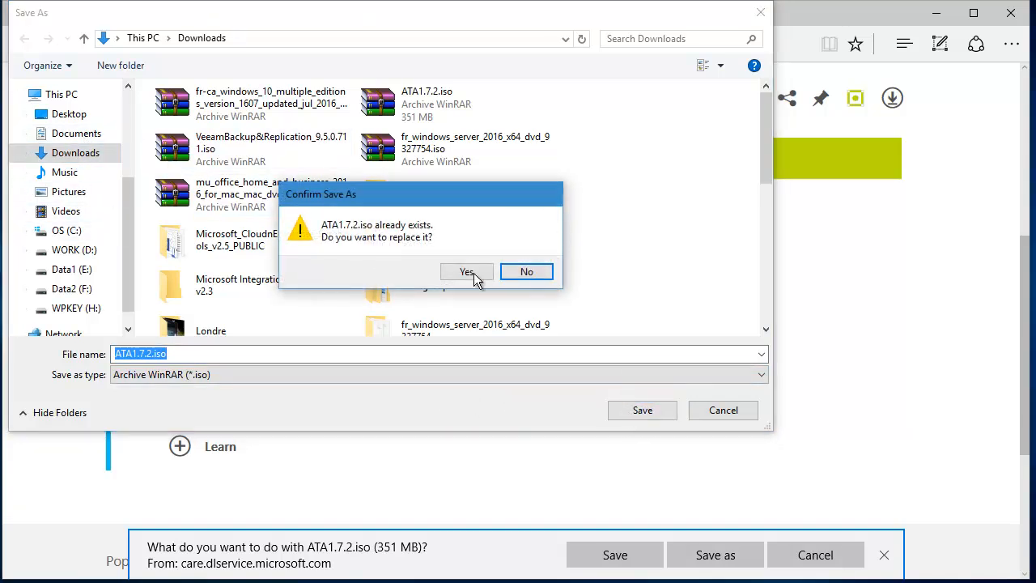
{"action": "left_click", "coordinate": [537, 274]}
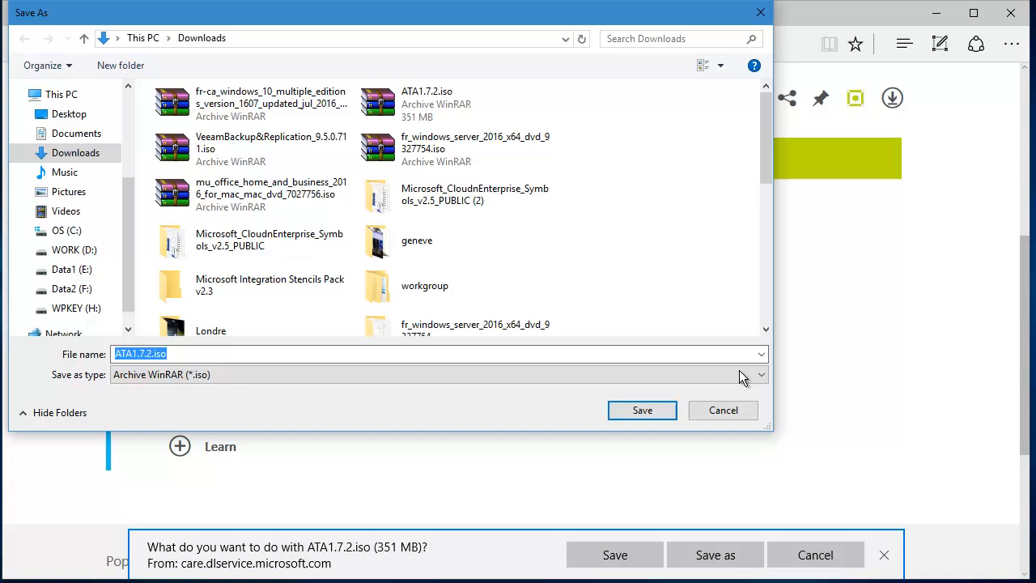
{"action": "left_click", "coordinate": [733, 413]}
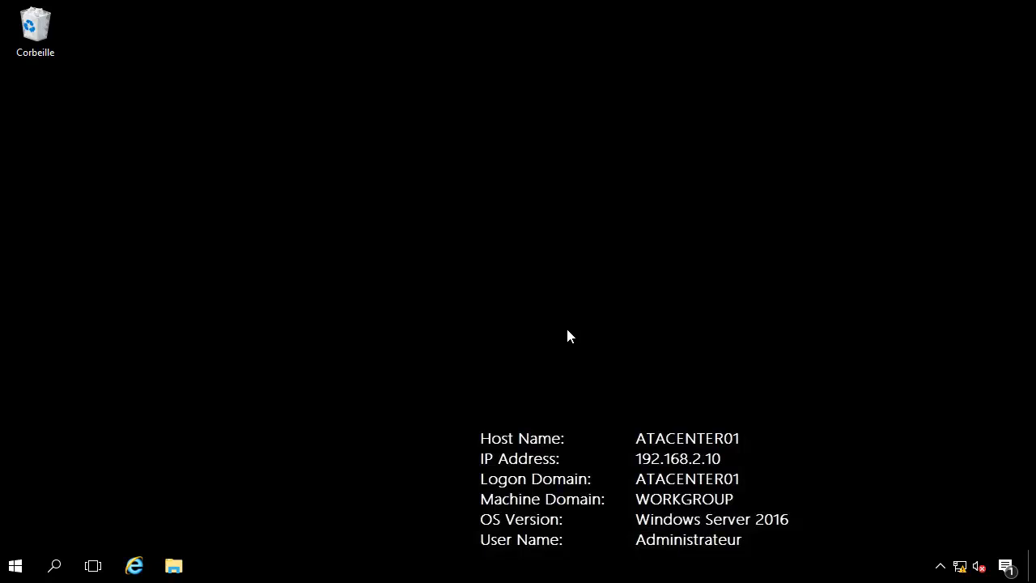
{"action": "key", "text": "super+r"}
- Run ipconfig on ATACENTER01 and check its address 192.168.2.10 and gateway 192.168.2.254
{"action": "key", "text": "Return"}
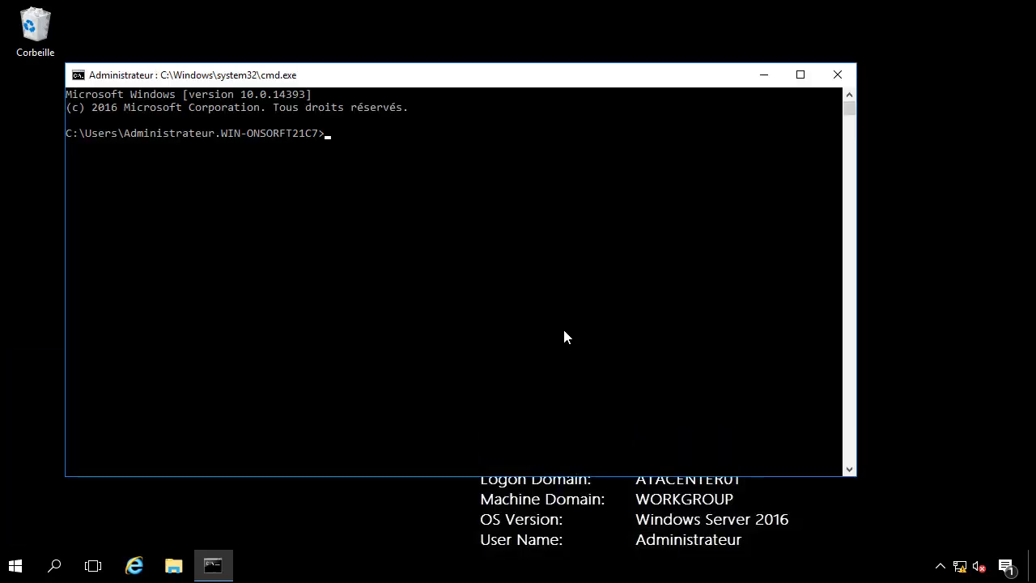
{"action": "type", "text": "ipconfig"}
{"action": "key", "text": "Return"}
{"action": "scroll", "coordinate": [558, 207], "scroll_direction": "down", "scroll_amount": 2}
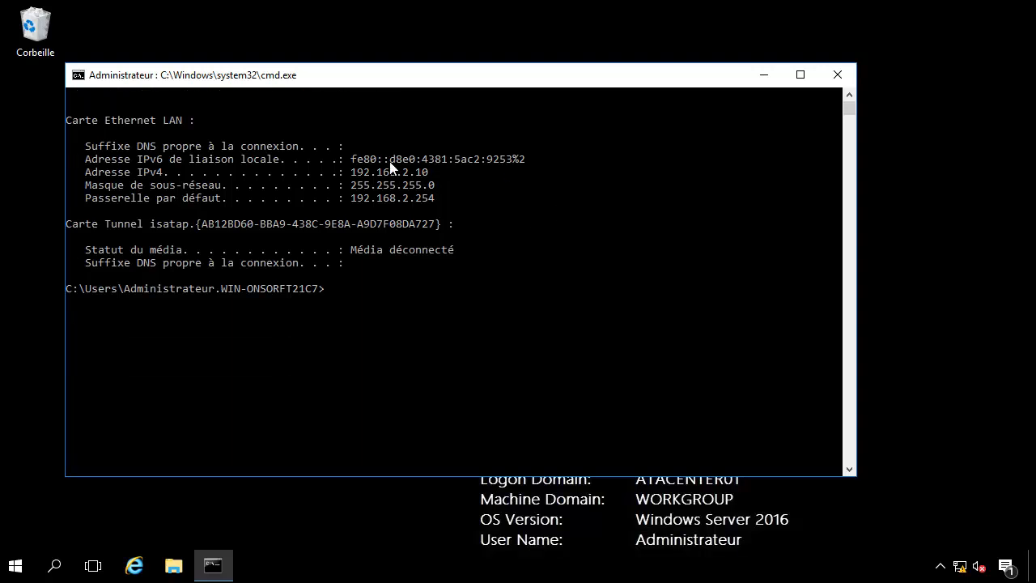
{"action": "left_click_drag", "start_coordinate": [387, 76], "coordinate": [445, 75]}
{"action": "left_click_drag", "start_coordinate": [453, 172], "coordinate": [487, 176]}
{"action": "left_click", "coordinate": [495, 172]}
{"action": "left_click_drag", "start_coordinate": [417, 197], "coordinate": [513, 202]}
{"action": "left_click", "coordinate": [512, 202]}
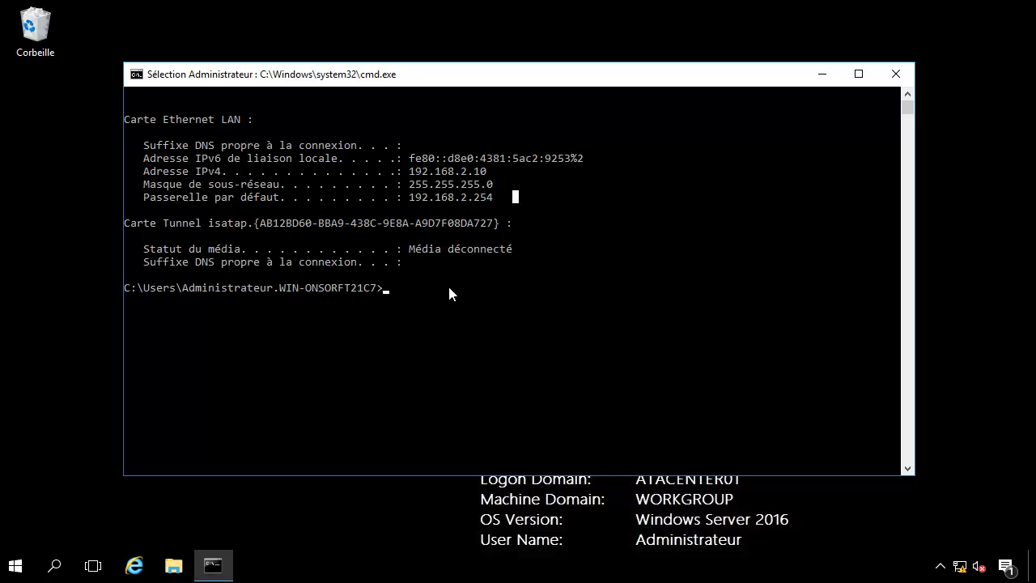
- Run ipconfig /all to confirm DNS server 192.168.2.1, then bring up the other machine's sign-in screen
{"action": "type", "text": "ipconfig "}
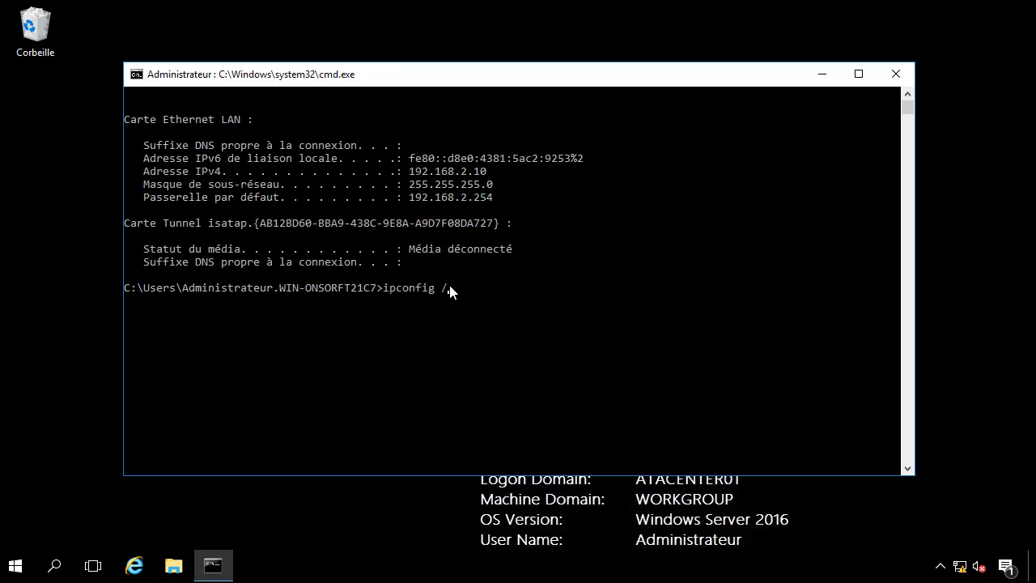
{"action": "type", "text": "/all"}
{"action": "key", "text": "Return"}
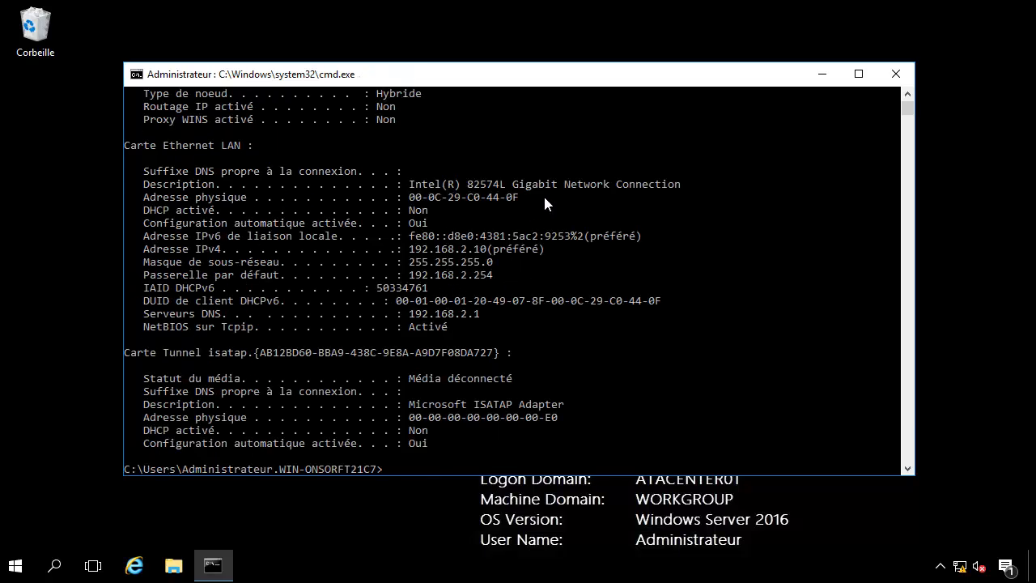
{"action": "left_click_drag", "start_coordinate": [410, 276], "coordinate": [483, 275]}
{"action": "left_click", "coordinate": [483, 275]}
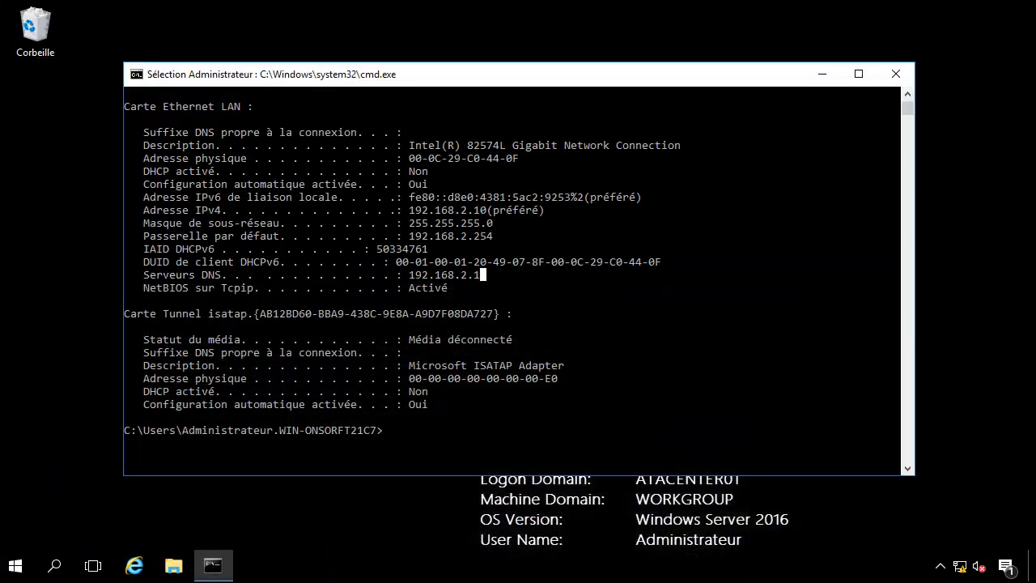
{"action": "key", "text": "super+l"}
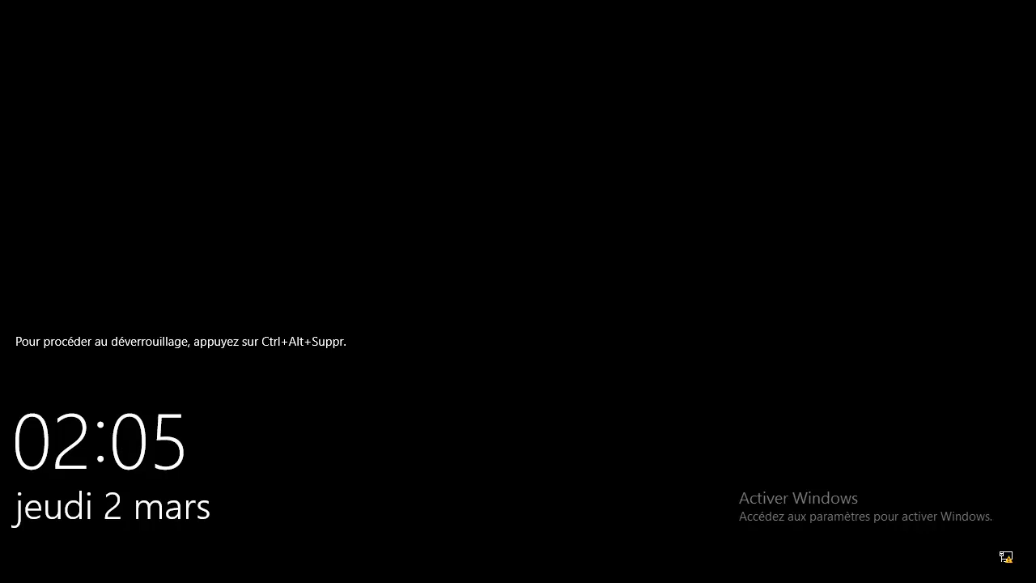
{"action": "key", "text": "ctrl+alt+Delete"}
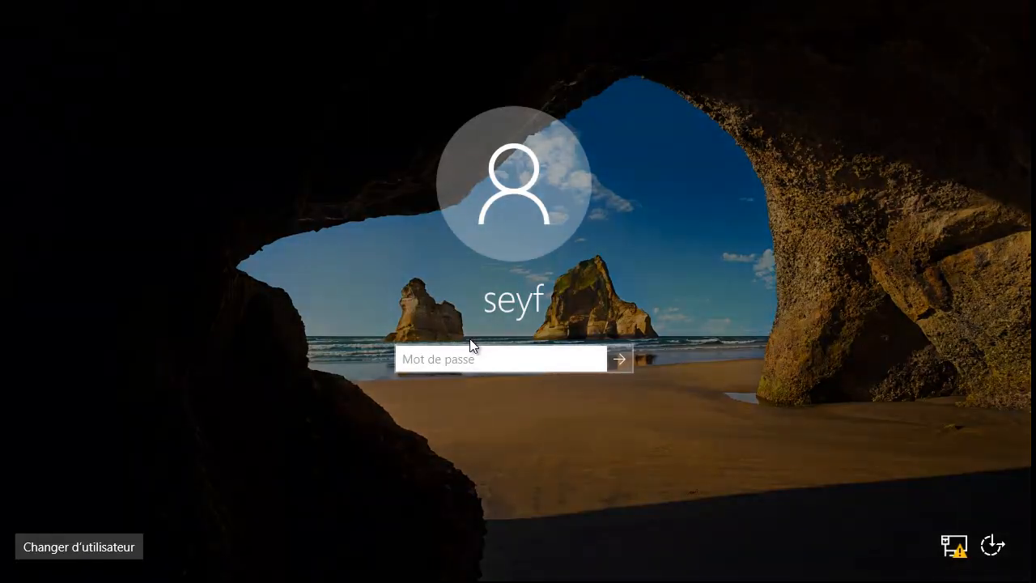
- Sign in to DC01 with the account password and minimise Active Directory Users and Computers
{"action": "type", "text": "********"}
{"action": "key", "text": "Return"}
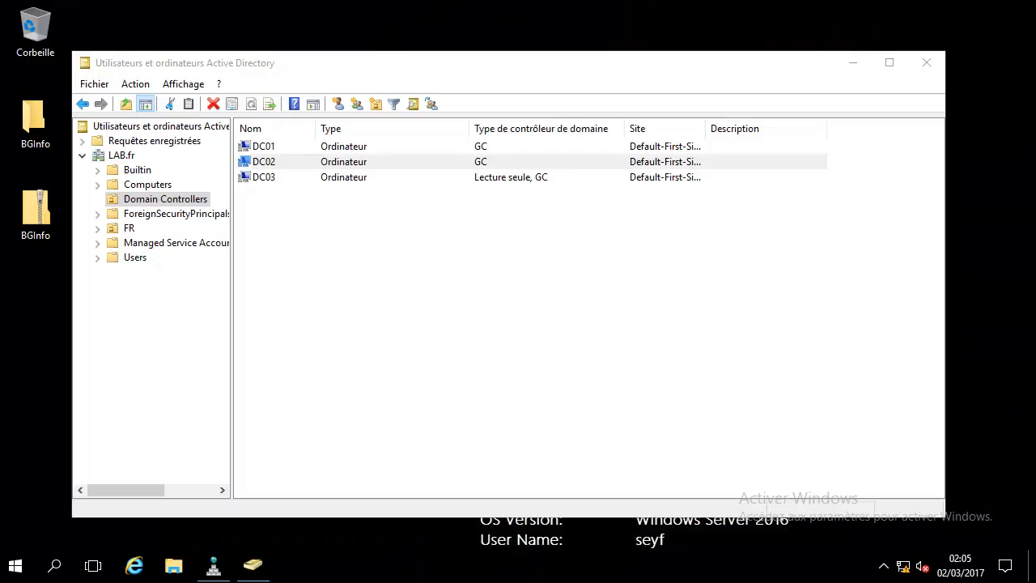
{"action": "left_click", "coordinate": [852, 62]}
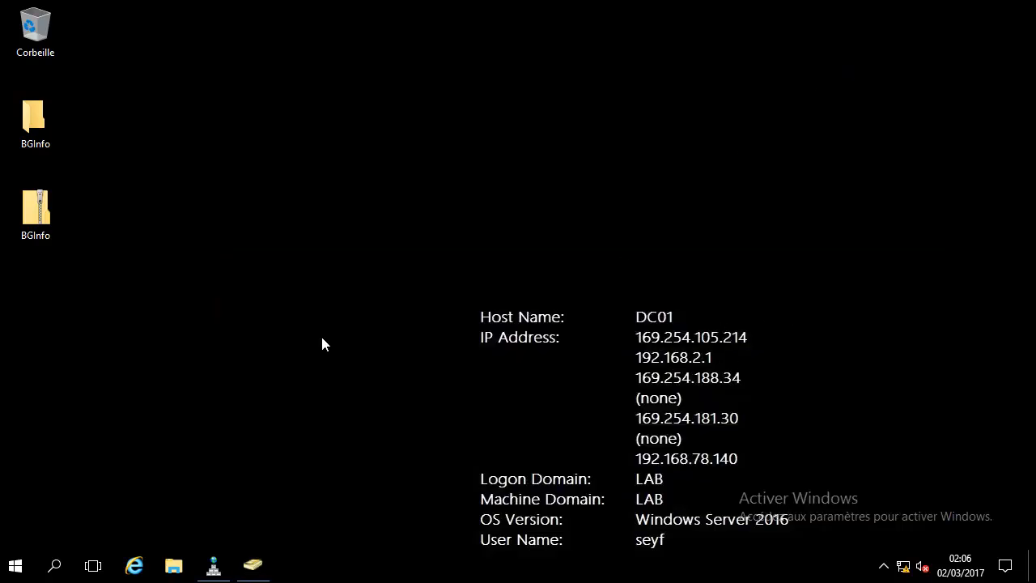
- Run ipconfig on DC01 to confirm LAN01 at 192.168.2.1, then minimise the console
{"action": "key", "text": "super+r"}
{"action": "type", "text": "md"}
{"action": "key", "text": "Return"}
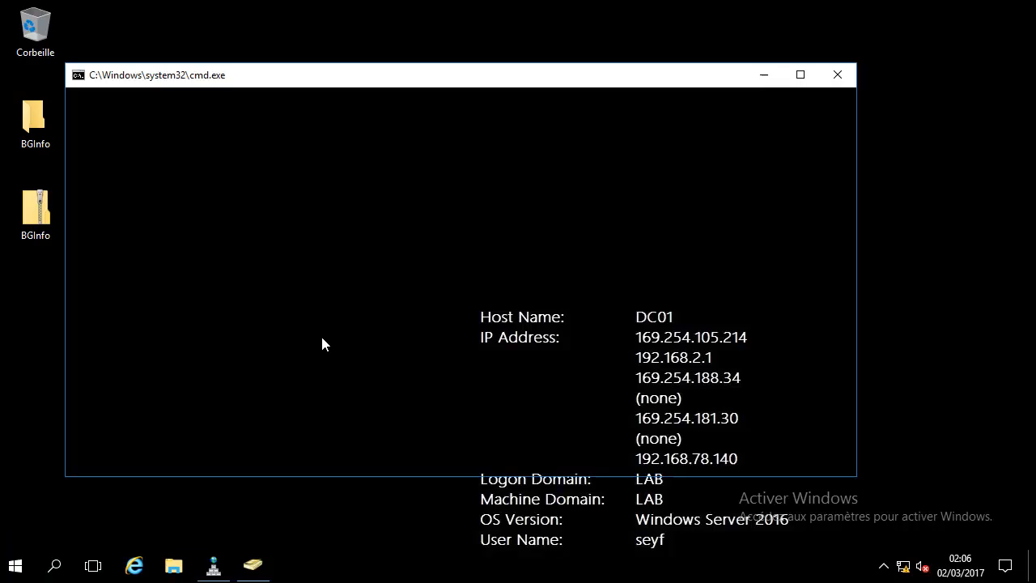
{"action": "type", "text": "ipconfig"}
{"action": "key", "text": "Return"}
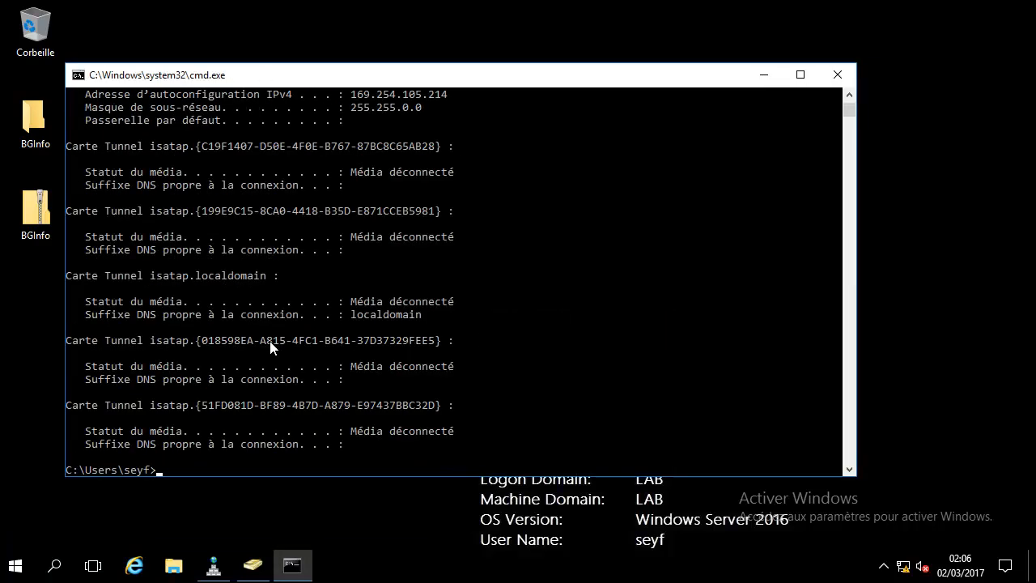
{"action": "scroll", "coordinate": [473, 289], "scroll_direction": "up", "scroll_amount": 10}
{"action": "left_click_drag", "start_coordinate": [353, 224], "coordinate": [419, 225]}
{"action": "left_click", "coordinate": [451, 224]}
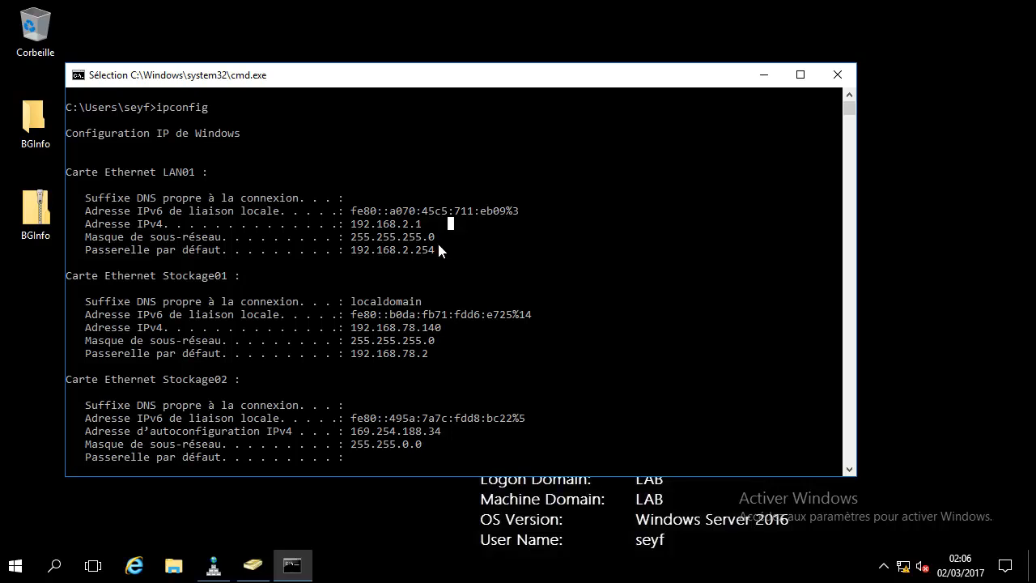
{"action": "left_click_drag", "start_coordinate": [533, 77], "coordinate": [589, 70]}
{"action": "mouse_move", "coordinate": [404, 217]}
{"action": "left_mouse_down"}
{"action": "mouse_move", "coordinate": [513, 227]}
{"action": "mouse_move", "coordinate": [410, 217]}
{"action": "left_mouse_up"}
{"action": "left_click", "coordinate": [500, 229]}
{"action": "left_click", "coordinate": [462, 216]}
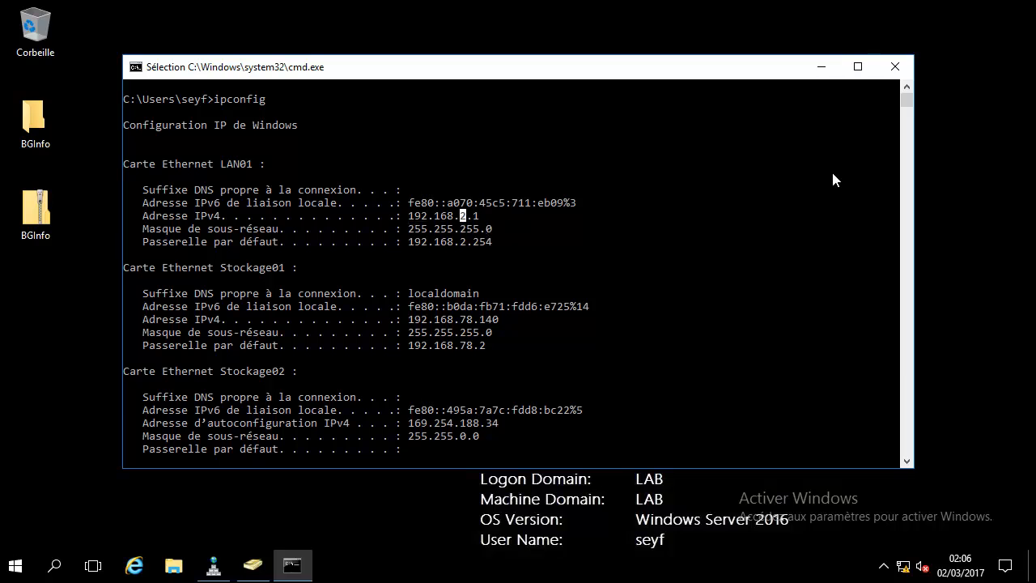
{"action": "left_click", "coordinate": [822, 68]}
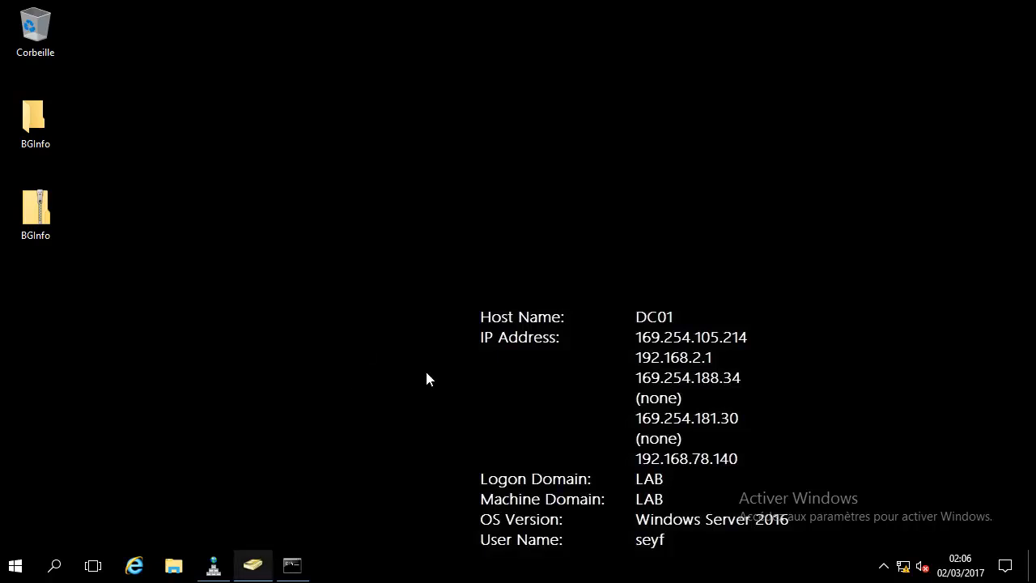
- Restore Active Directory and open Domain Controllers, selecting DC01, DC02 and read-only DC03
{"action": "left_click", "coordinate": [253, 565]}
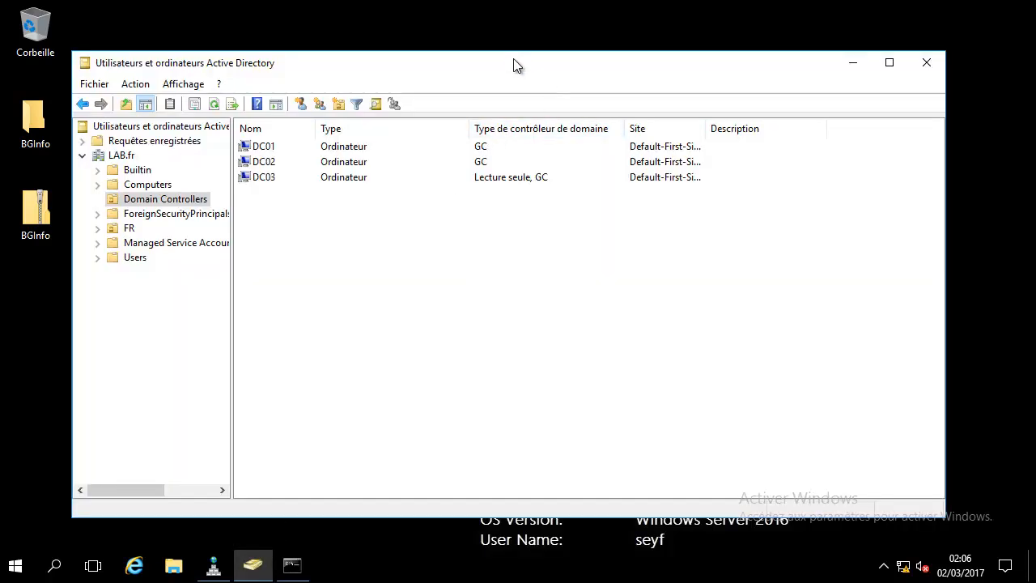
{"action": "left_click", "coordinate": [139, 181]}
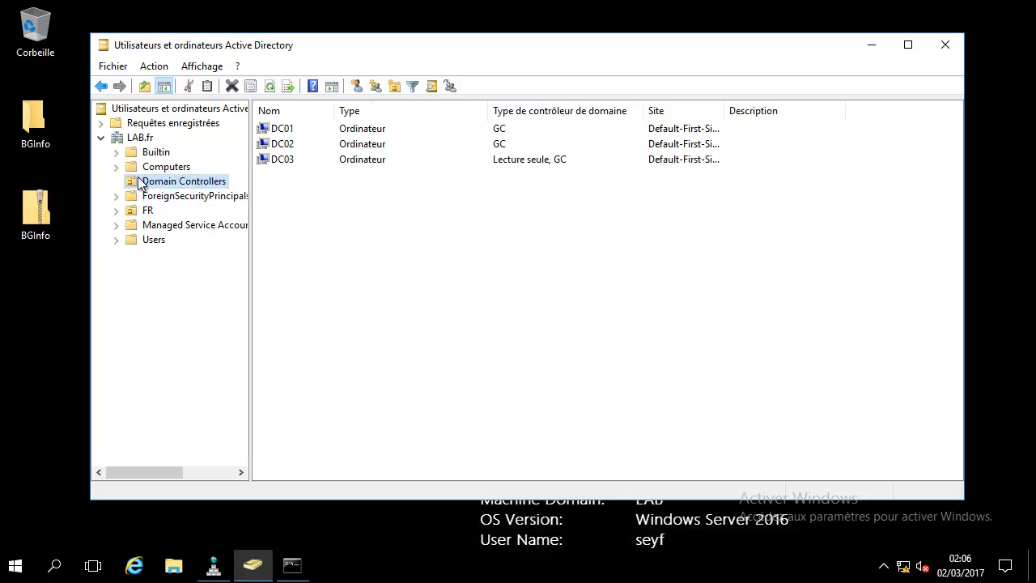
{"action": "left_click", "coordinate": [274, 130]}
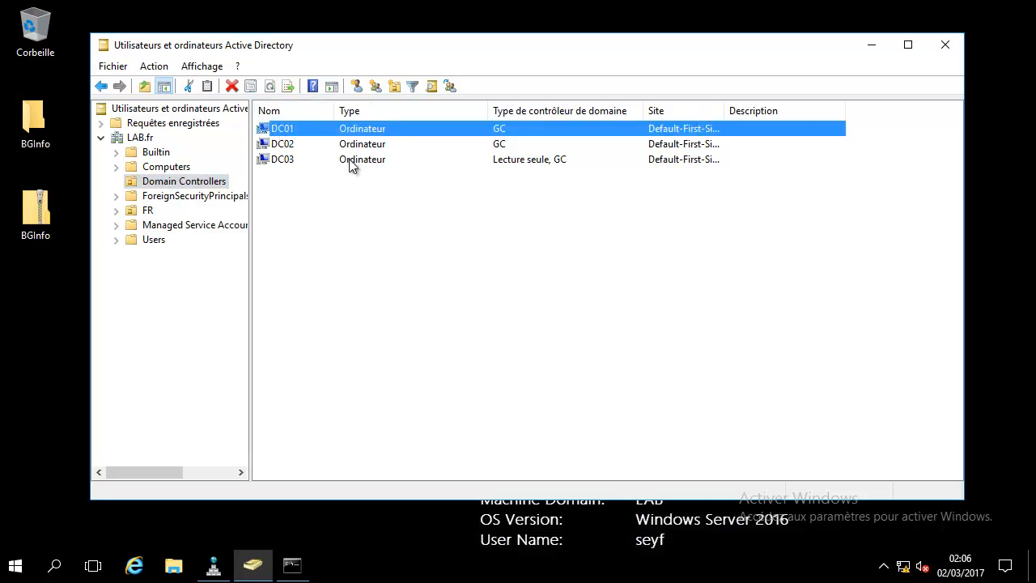
{"action": "key", "text": "Down"}
{"action": "key", "text": "Down"}
{"action": "left_click", "coordinate": [291, 129]}
{"action": "left_click", "coordinate": [287, 146]}
{"action": "left_click", "coordinate": [314, 195]}
{"action": "left_click", "coordinate": [290, 161]}
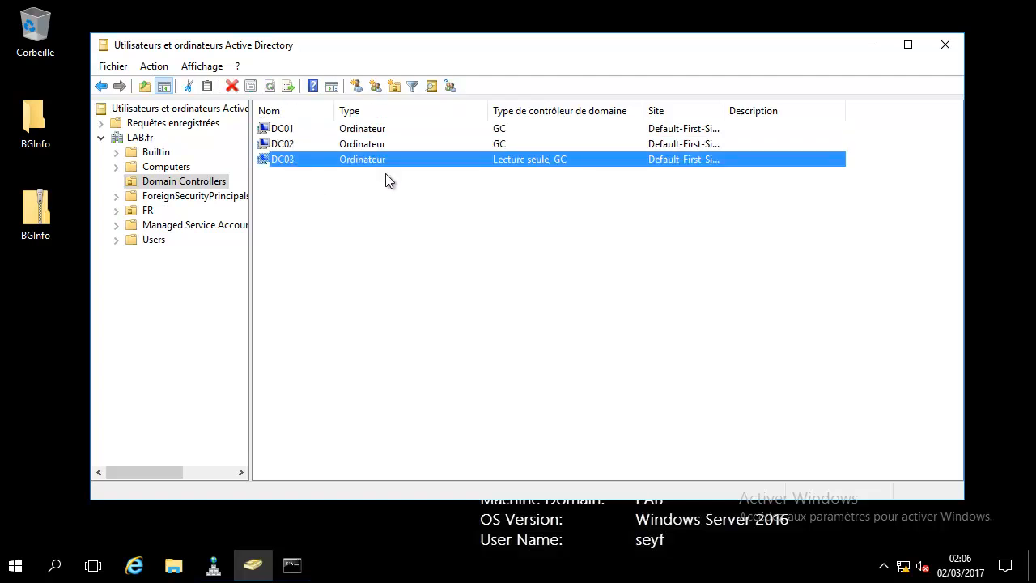
{"action": "left_click", "coordinate": [558, 172]}
{"action": "left_click", "coordinate": [282, 161]}
- Compare DC01, DC02 and DC03 again by reselecting each, then switch to DNS Manager
{"action": "left_click", "coordinate": [291, 129]}
{"action": "left_click", "coordinate": [295, 146]}
{"action": "left_click", "coordinate": [294, 161]}
{"action": "left_click", "coordinate": [294, 146]}
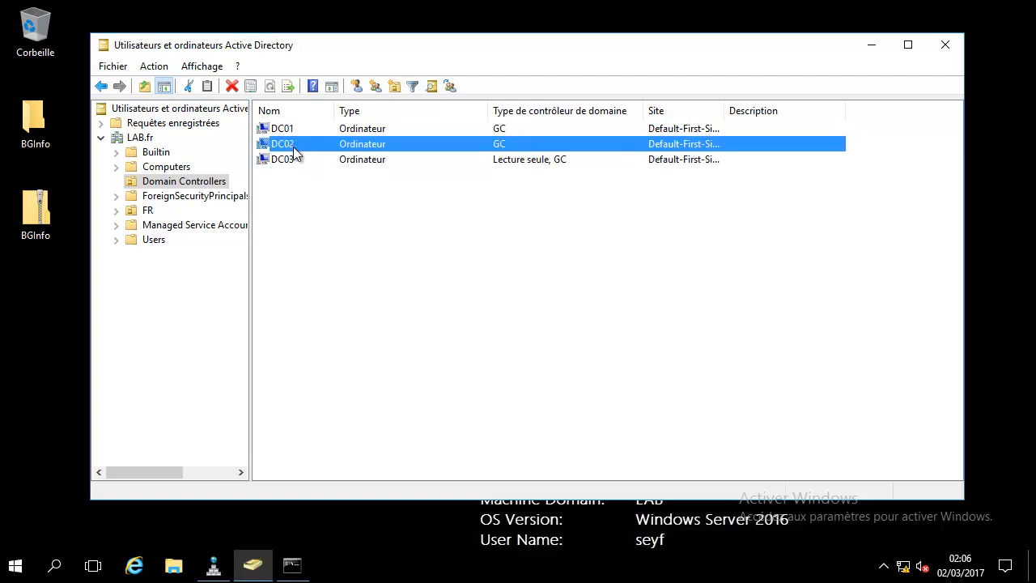
{"action": "left_click", "coordinate": [299, 133]}
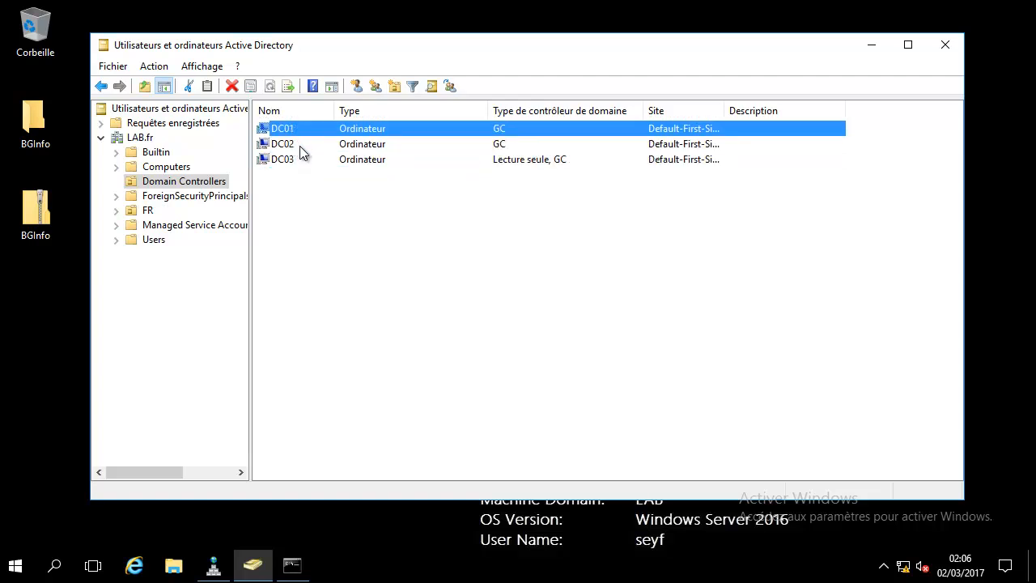
{"action": "left_click", "coordinate": [298, 148]}
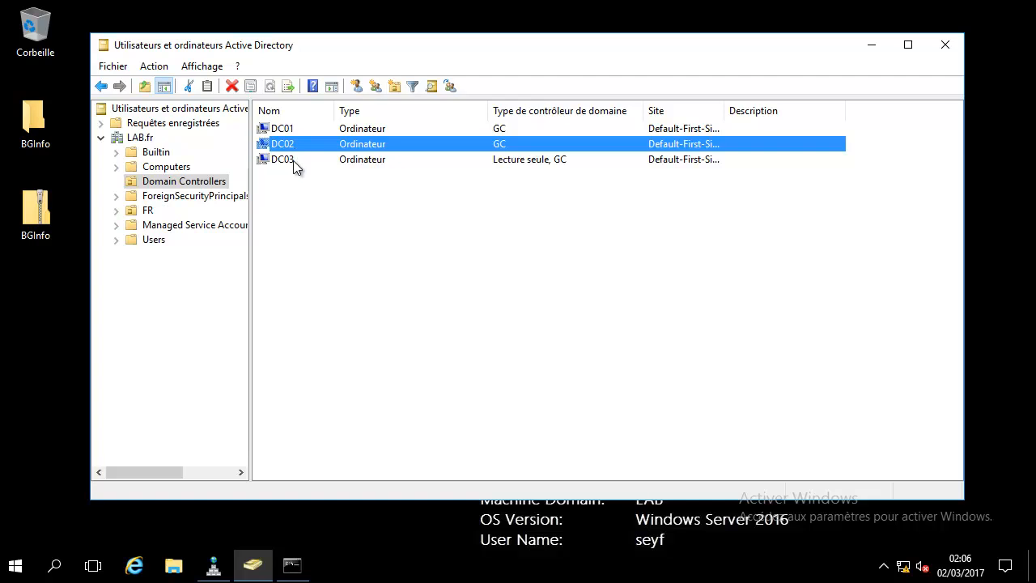
{"action": "left_click", "coordinate": [293, 161]}
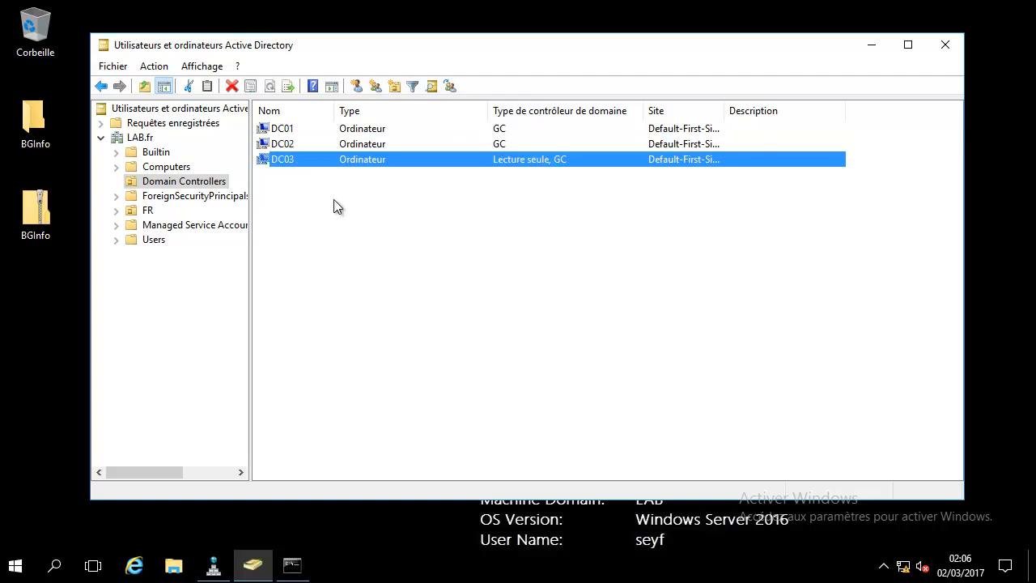
{"action": "left_click", "coordinate": [289, 172]}
{"action": "left_click", "coordinate": [289, 148]}
{"action": "left_click", "coordinate": [291, 132]}
{"action": "left_click", "coordinate": [291, 147]}
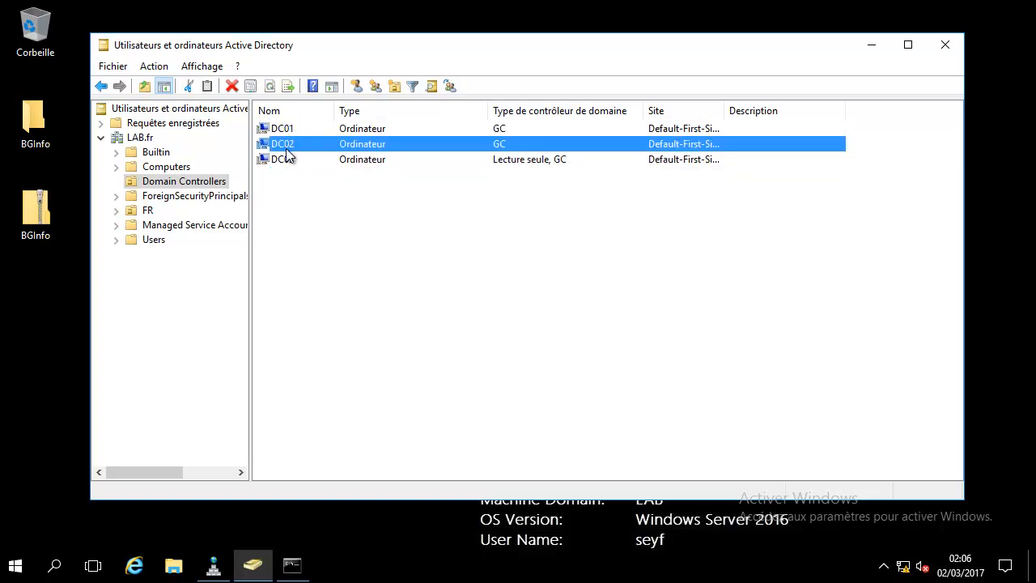
{"action": "left_click", "coordinate": [293, 161]}
{"action": "left_click", "coordinate": [213, 570]}
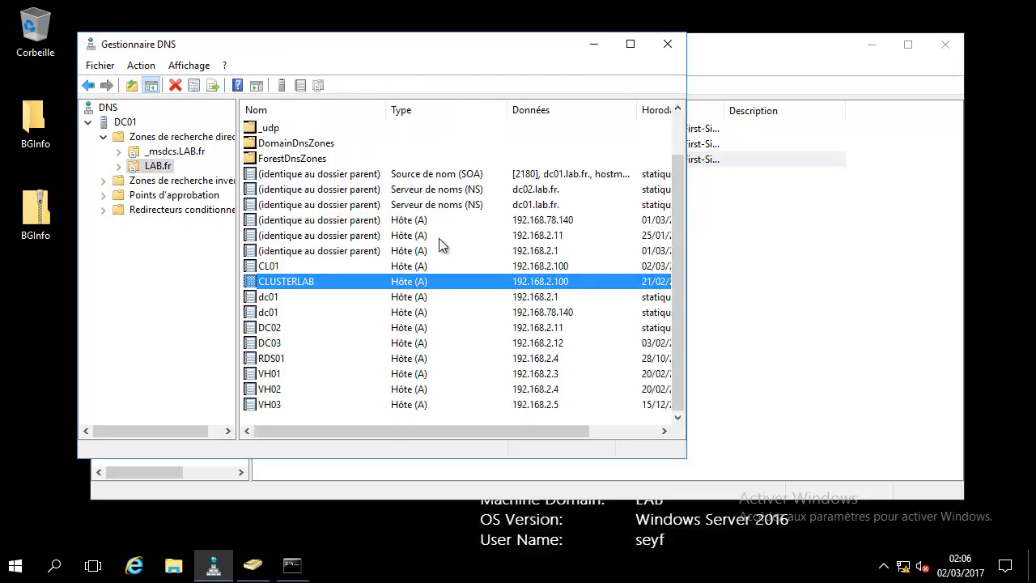
- Look over the LAB.fr zone host records, then minimise DNS Manager and Active Directory Users and Computers
{"action": "left_click", "coordinate": [161, 167]}
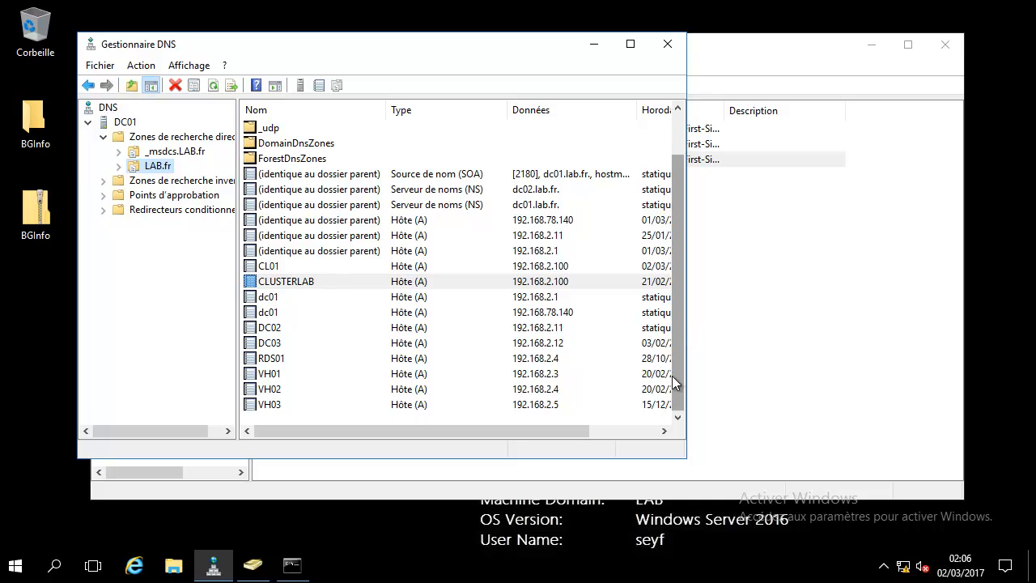
{"action": "scroll", "coordinate": [671, 376], "scroll_direction": "up", "scroll_amount": 1}
{"action": "left_click", "coordinate": [592, 49]}
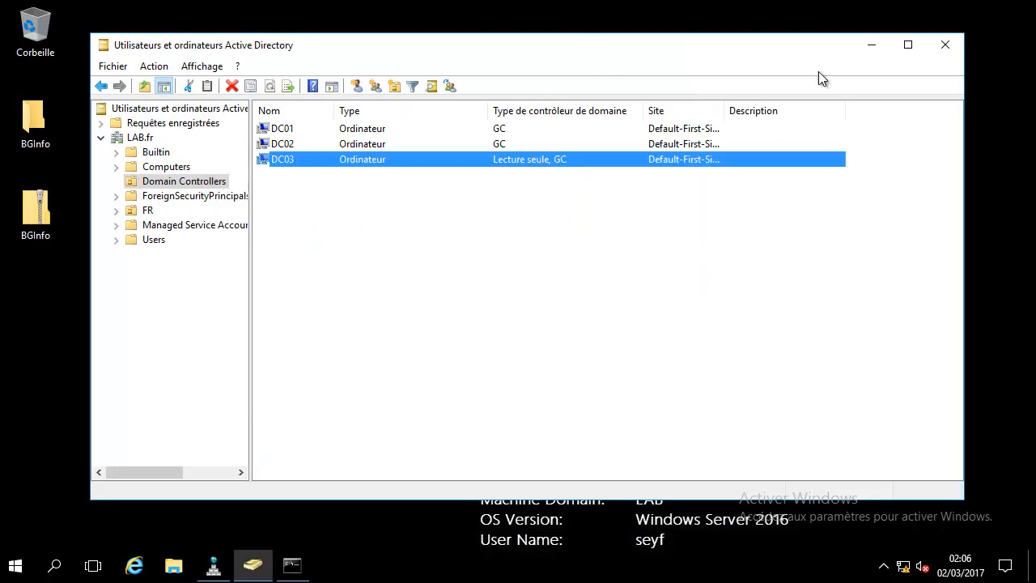
{"action": "left_click", "coordinate": [872, 46]}
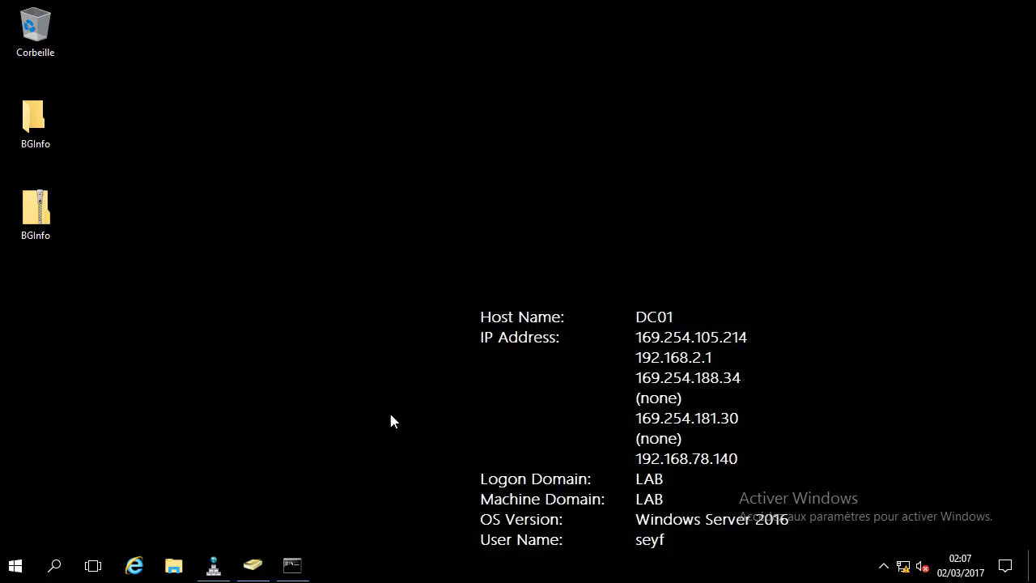
- Open the New Object – Computer dialog from the empty FR/COMPUTERS unit's Nouveau > Ordinateur menu
{"action": "left_click", "coordinate": [252, 567]}
{"action": "left_click", "coordinate": [146, 211]}
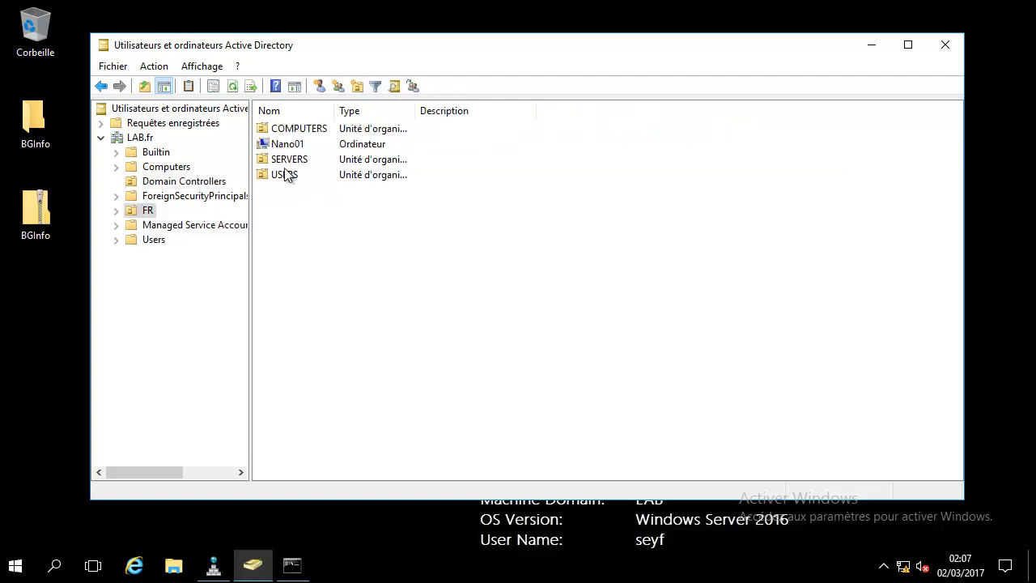
{"action": "double_click", "coordinate": [308, 127]}
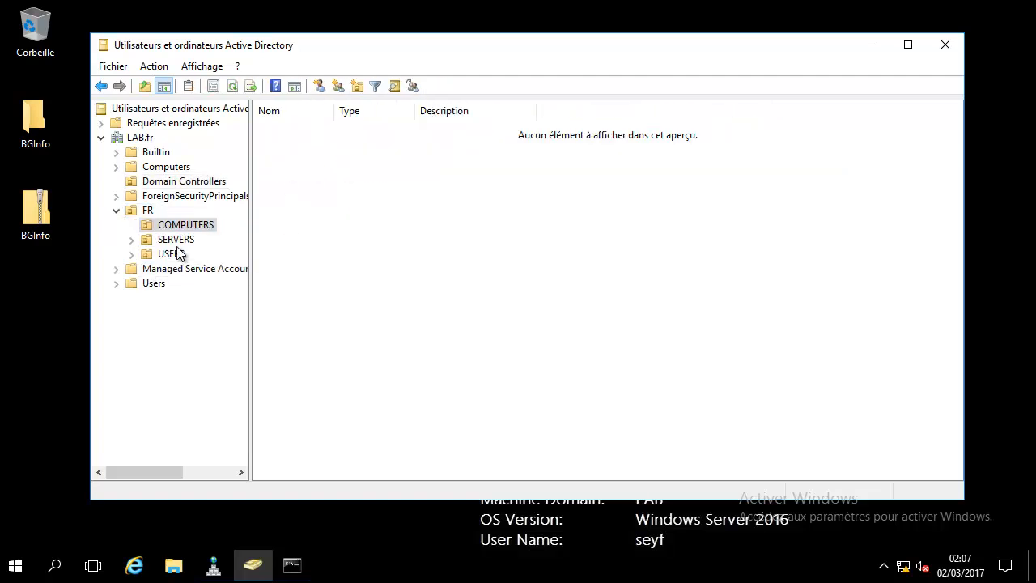
{"action": "left_click", "coordinate": [162, 240]}
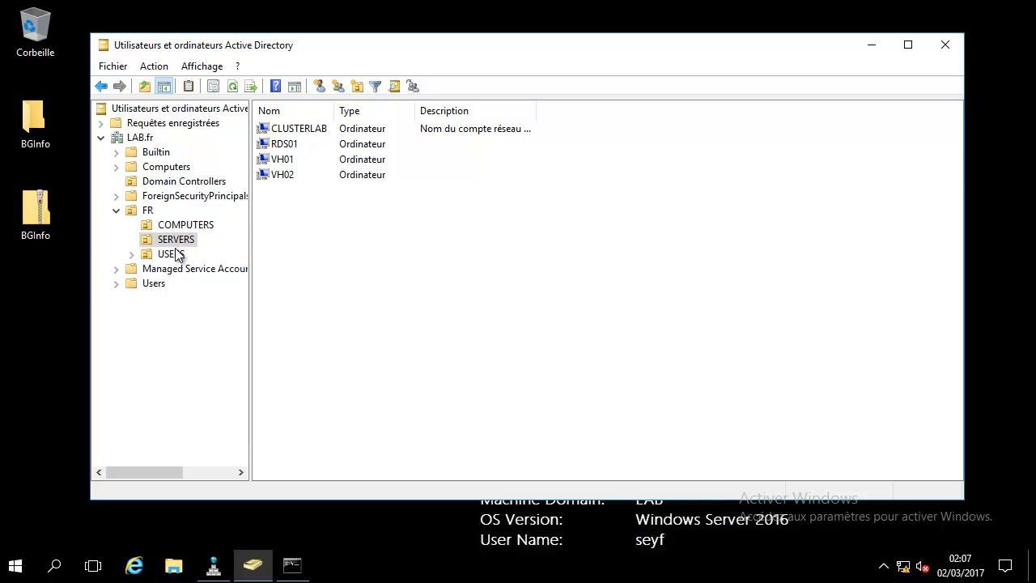
{"action": "left_click", "coordinate": [198, 225]}
{"action": "right_click", "coordinate": [278, 138]}
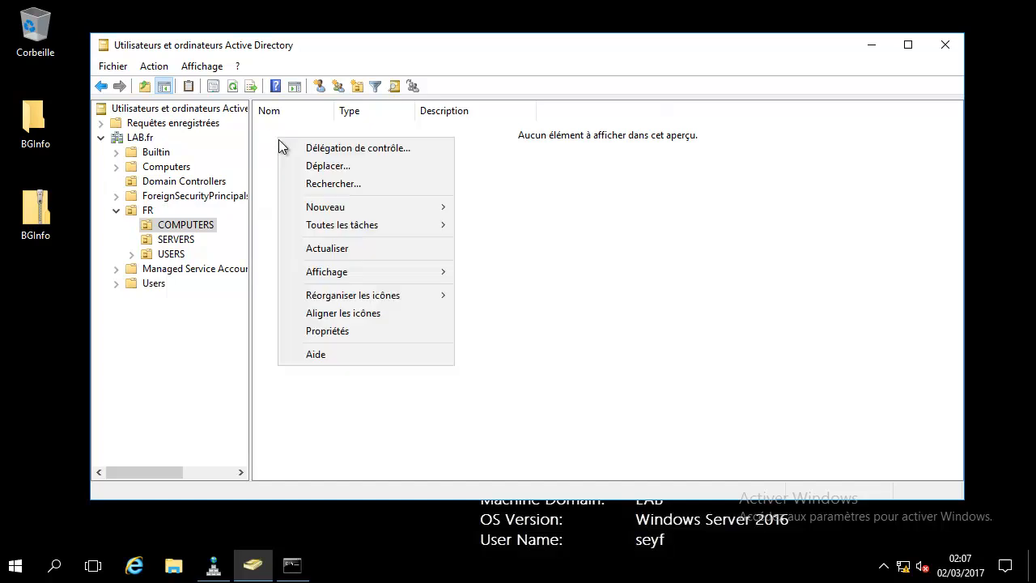
{"action": "mouse_move", "coordinate": [370, 205]}
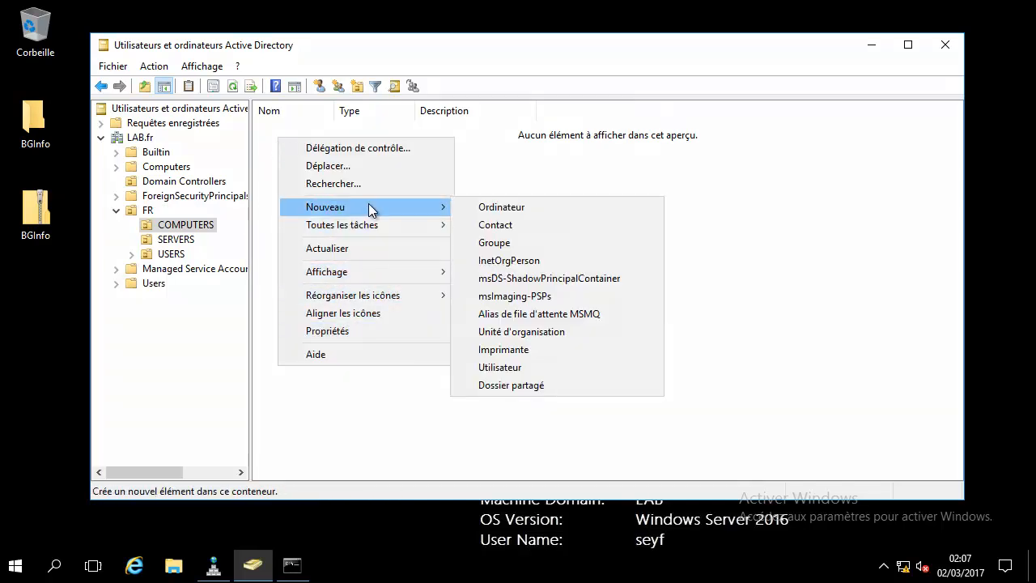
{"action": "left_click", "coordinate": [502, 206]}
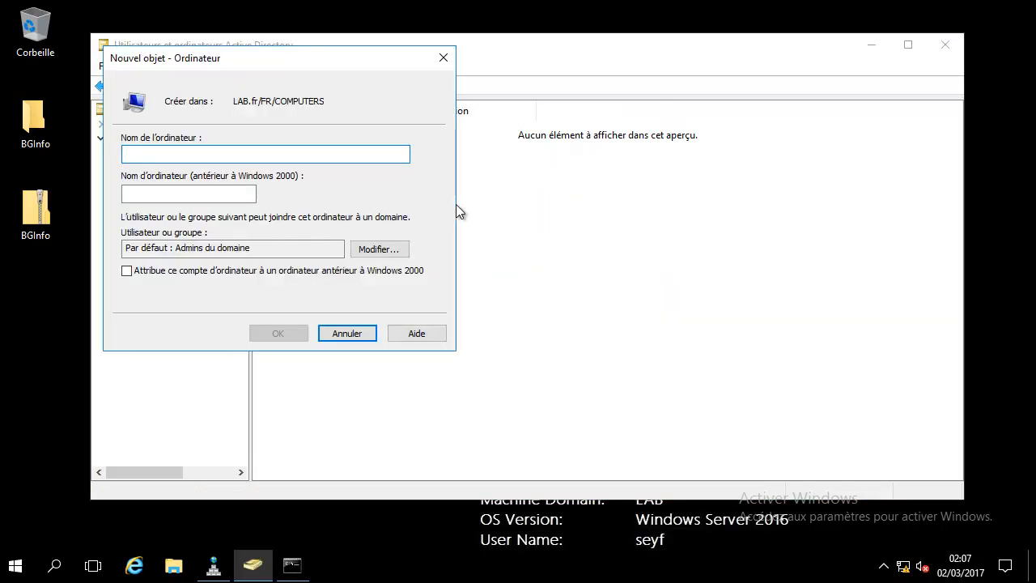
- Try the name CL01, dismiss the name-already-in-use error, and cancel the new computer dialog
{"action": "type", "text": "CL"}
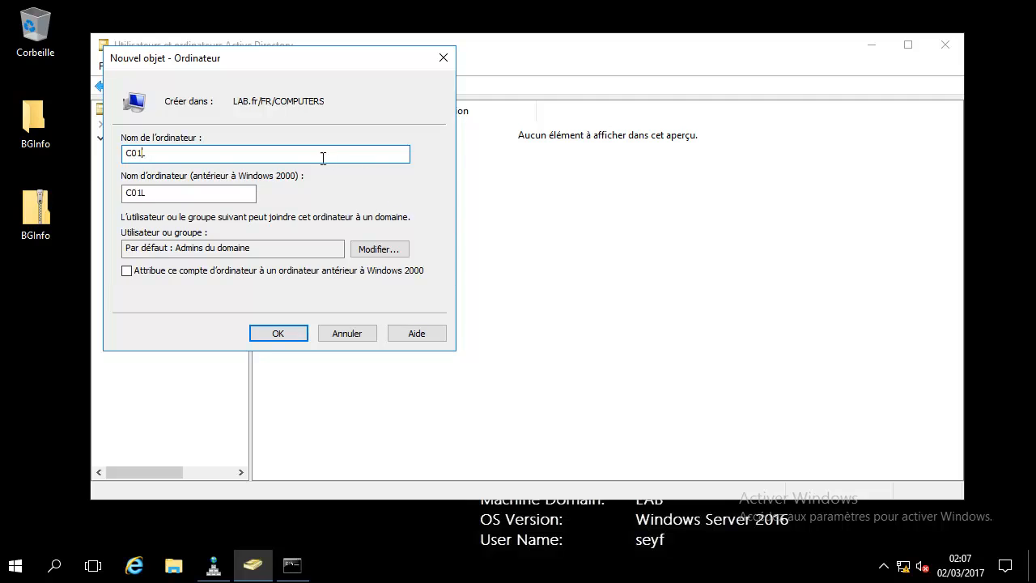
{"action": "key", "text": "BackSpace"}
{"action": "type", "text": "L"}
{"action": "left_click", "coordinate": [277, 334]}
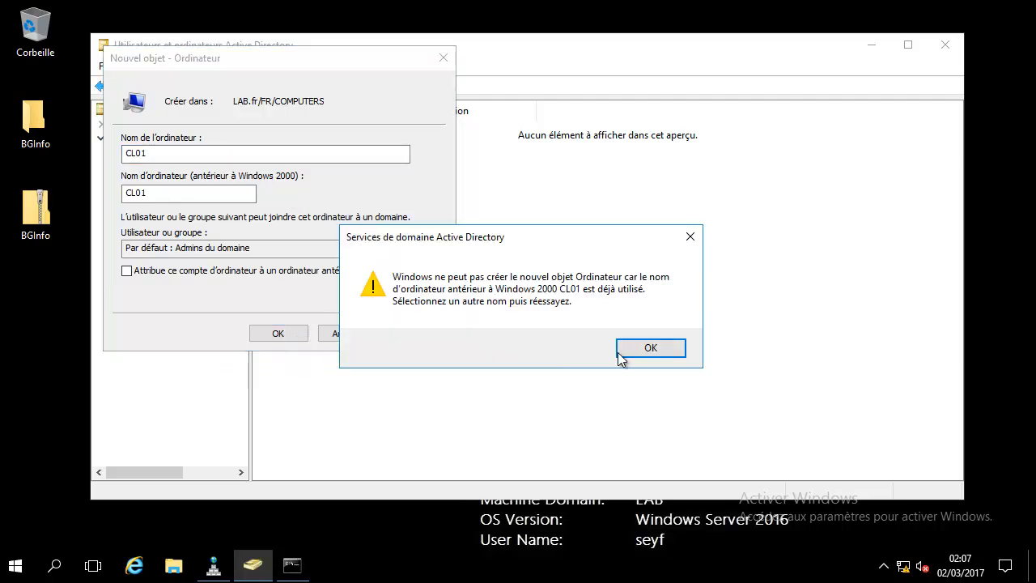
{"action": "left_click", "coordinate": [655, 351]}
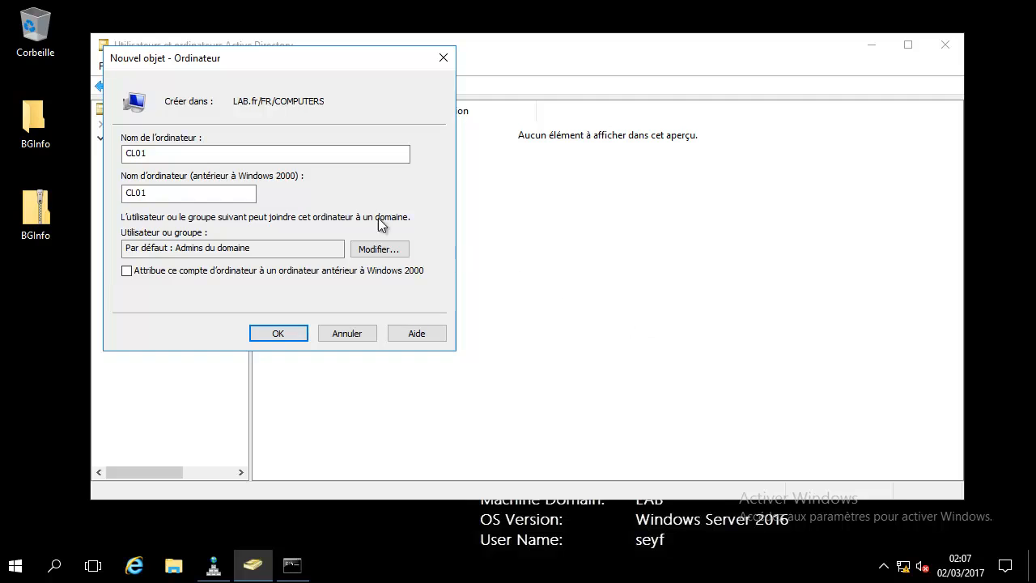
{"action": "left_click", "coordinate": [440, 60]}
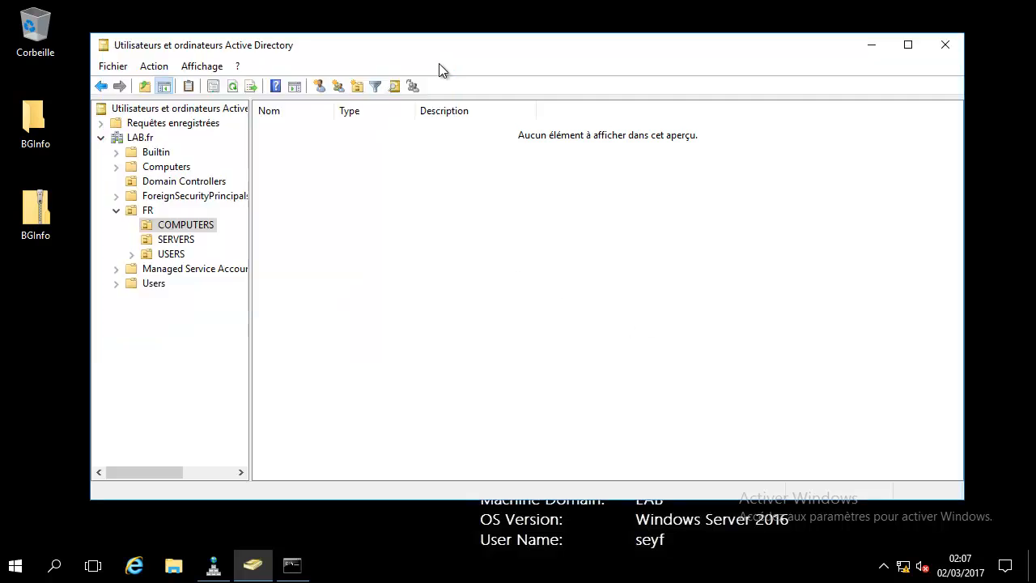
{"action": "right_click", "coordinate": [139, 137]}
{"action": "left_click", "coordinate": [242, 166]}
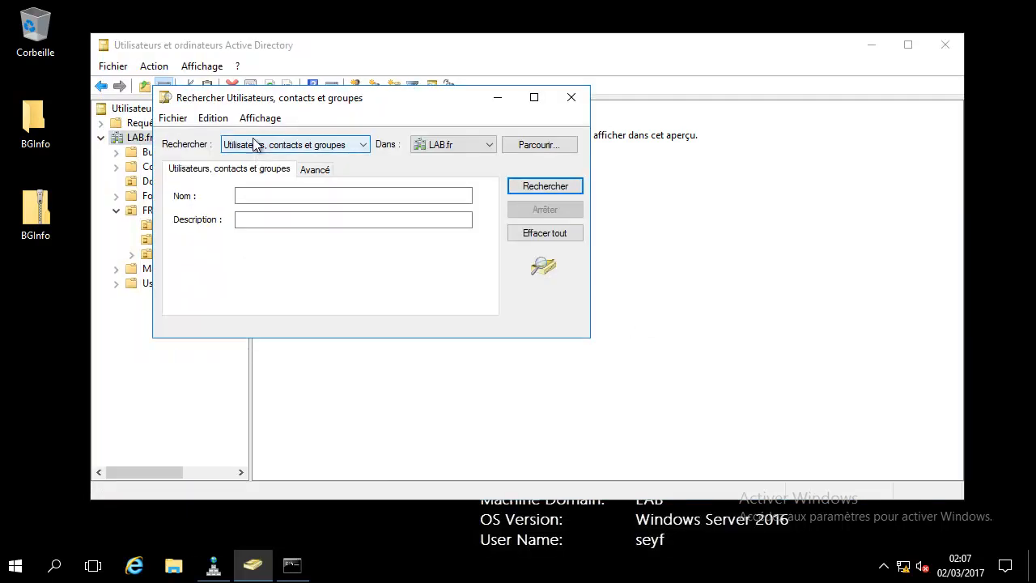
{"action": "left_click", "coordinate": [276, 147]}
{"action": "left_click", "coordinate": [279, 174]}
{"action": "left_click", "coordinate": [298, 194]}
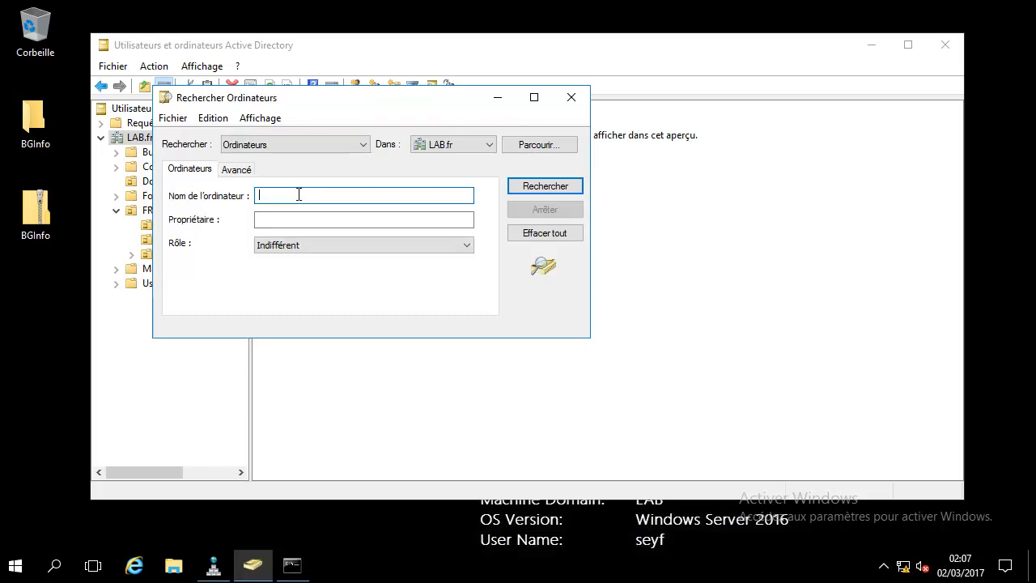
{"action": "type", "text": "CL01"}
{"action": "key", "text": "Return"}
{"action": "right_click", "coordinate": [322, 369]}
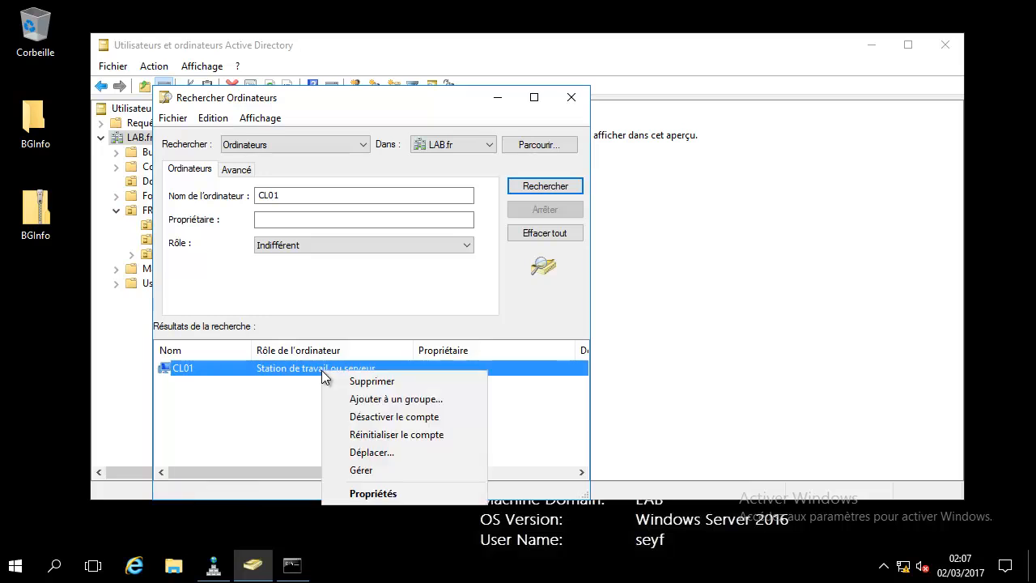
{"action": "left_click", "coordinate": [357, 492]}
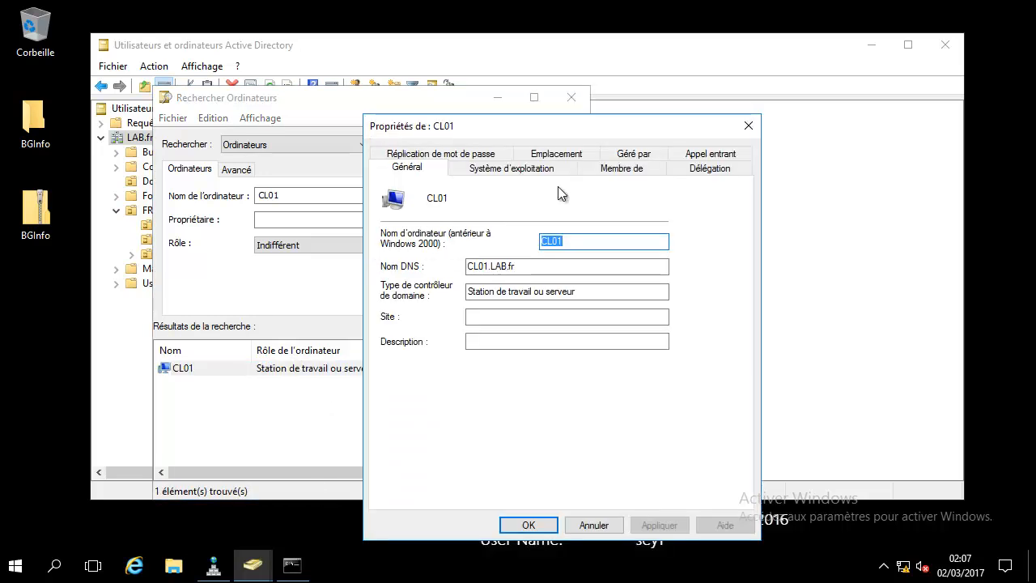
{"action": "left_click", "coordinate": [747, 125]}
{"action": "left_click", "coordinate": [571, 97]}
{"action": "left_click", "coordinate": [153, 66]}
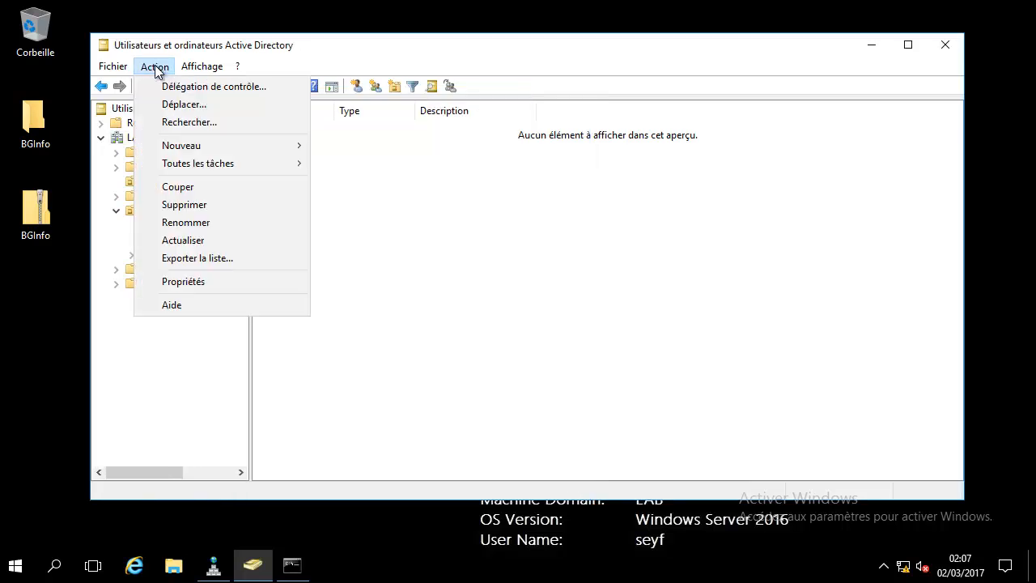
{"action": "mouse_move", "coordinate": [212, 71]}
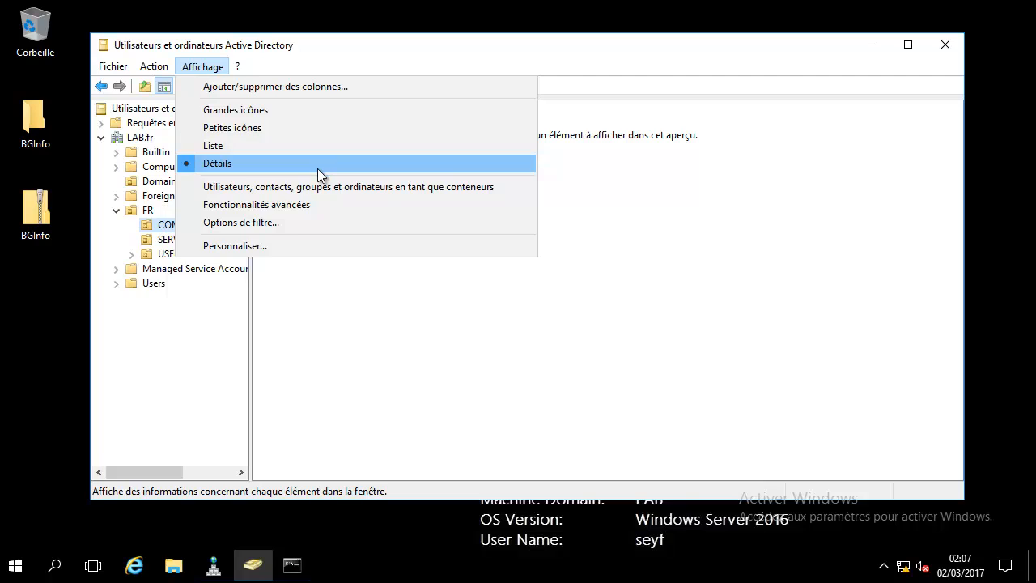
{"action": "left_click", "coordinate": [315, 205]}
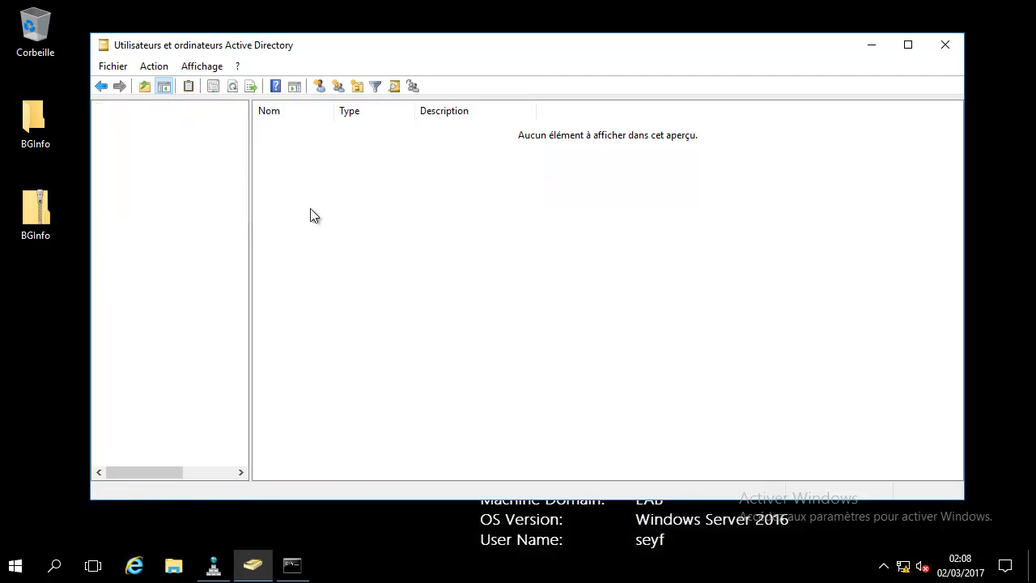
{"action": "right_click", "coordinate": [153, 137]}
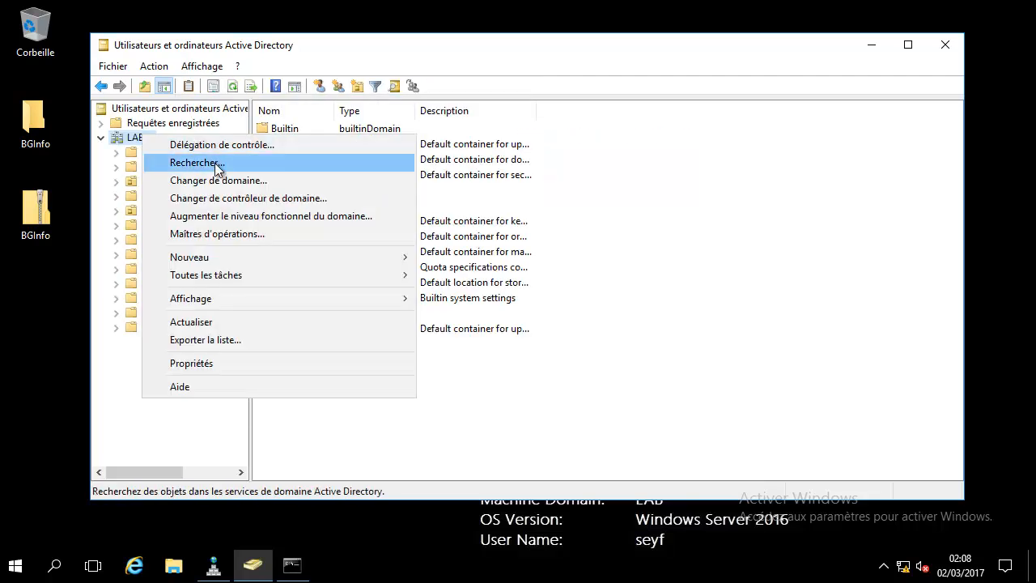
{"action": "left_click", "coordinate": [216, 164]}
{"action": "left_click", "coordinate": [272, 145]}
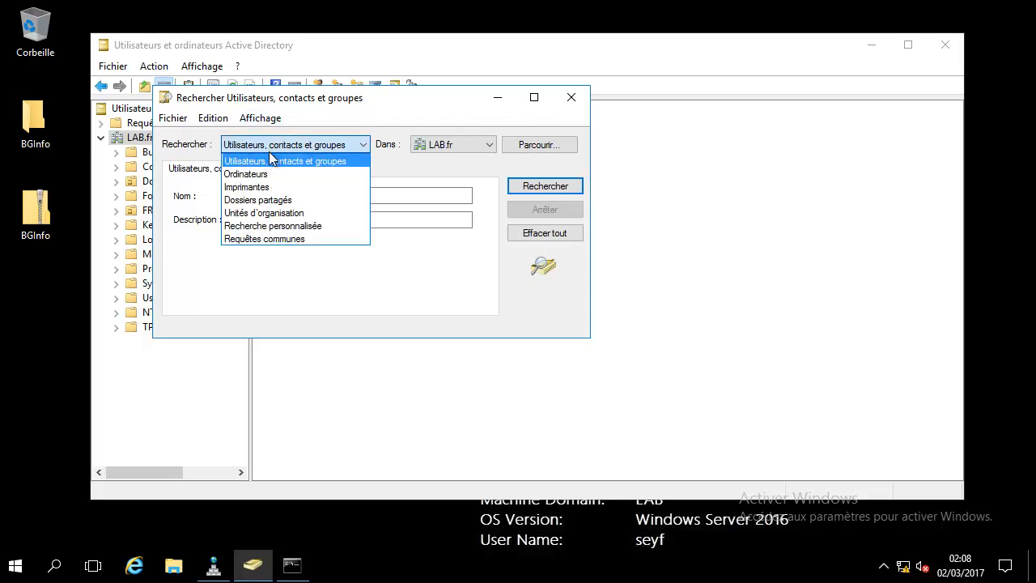
{"action": "left_click", "coordinate": [275, 174]}
{"action": "left_click", "coordinate": [275, 196]}
{"action": "type", "text": "CL01"}
{"action": "key", "text": "Return"}
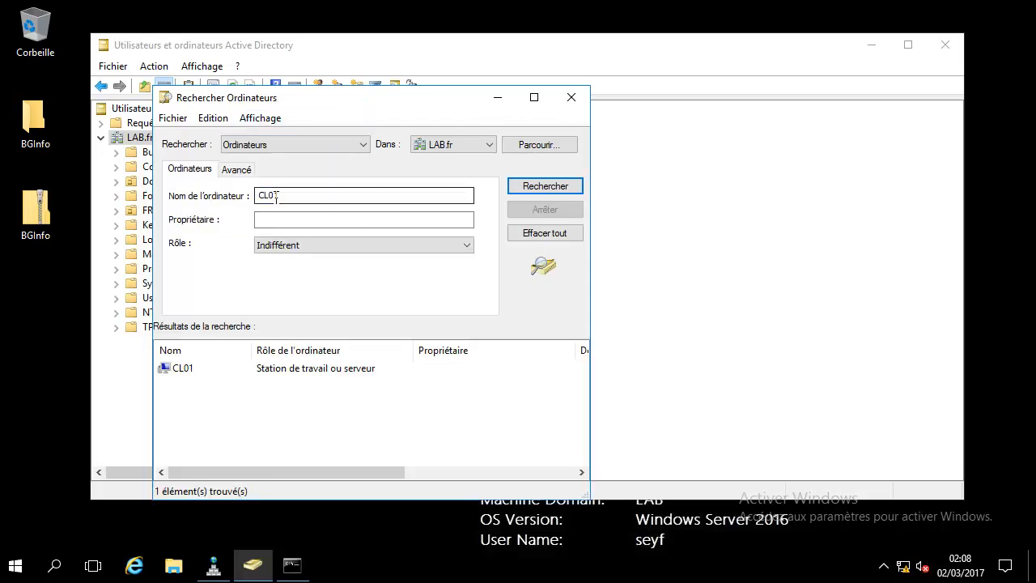
{"action": "right_click", "coordinate": [320, 368]}
{"action": "left_click", "coordinate": [403, 507]}
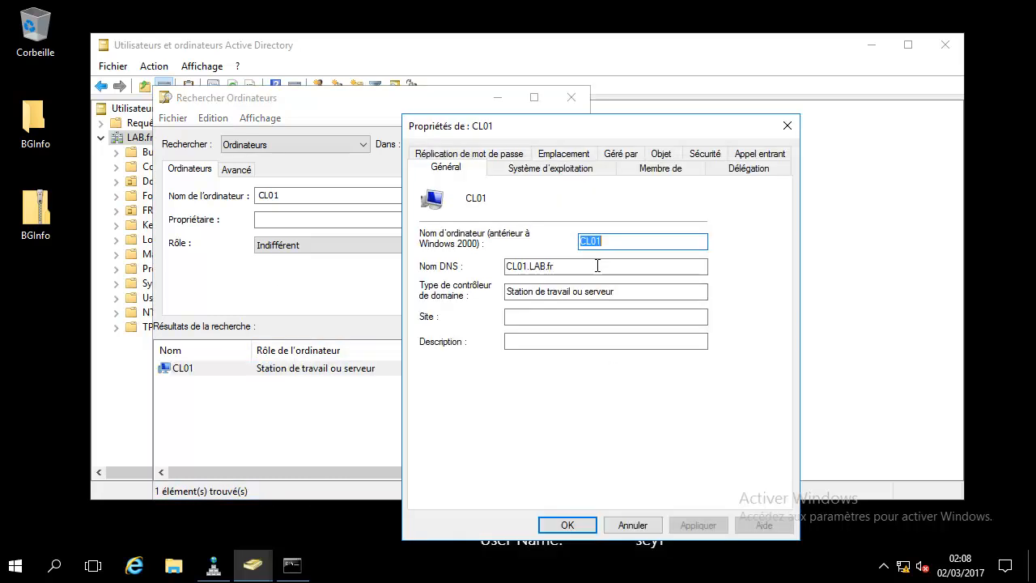
{"action": "left_click", "coordinate": [620, 155]}
{"action": "left_click", "coordinate": [661, 167]}
{"action": "left_click", "coordinate": [569, 208]}
{"action": "left_click_drag", "start_coordinate": [544, 213], "coordinate": [394, 213]}
{"action": "left_click", "coordinate": [634, 208]}
{"action": "left_click", "coordinate": [787, 126]}
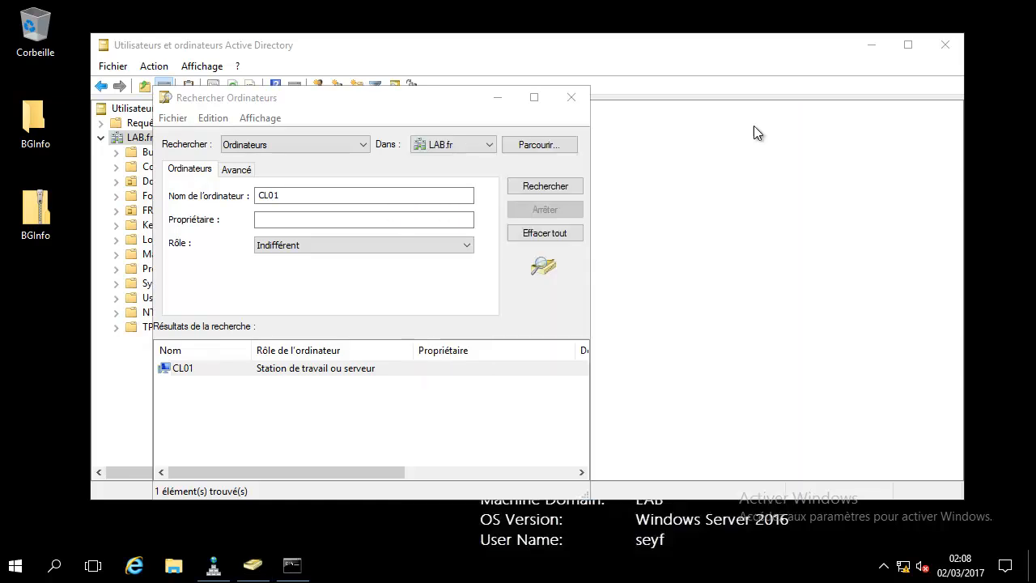
{"action": "left_click", "coordinate": [571, 97]}
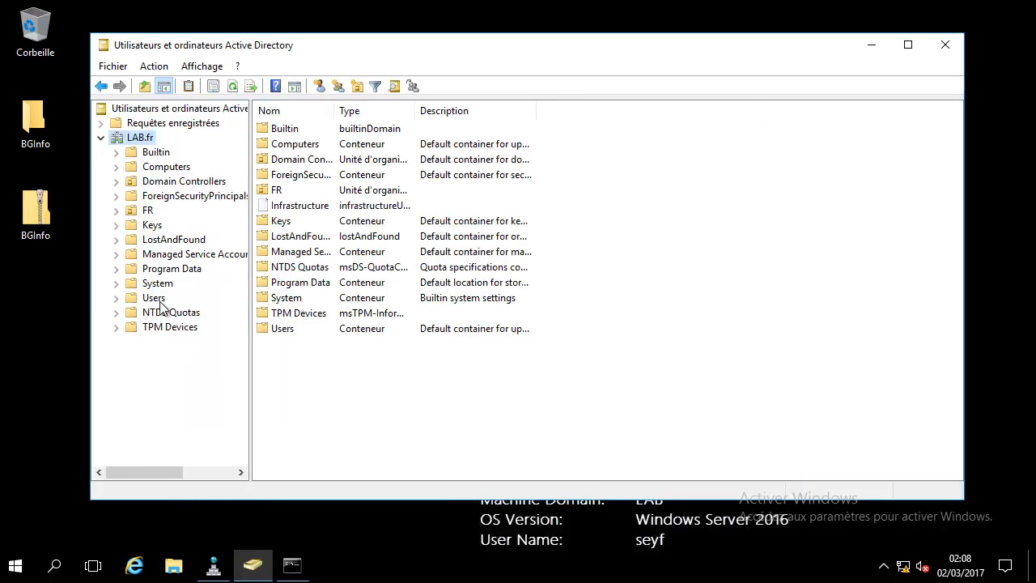
{"action": "left_click", "coordinate": [158, 168]}
- Check CL01's properties: its operating system is Windows 10 Professionnel N
{"action": "key", "text": "Tab"}
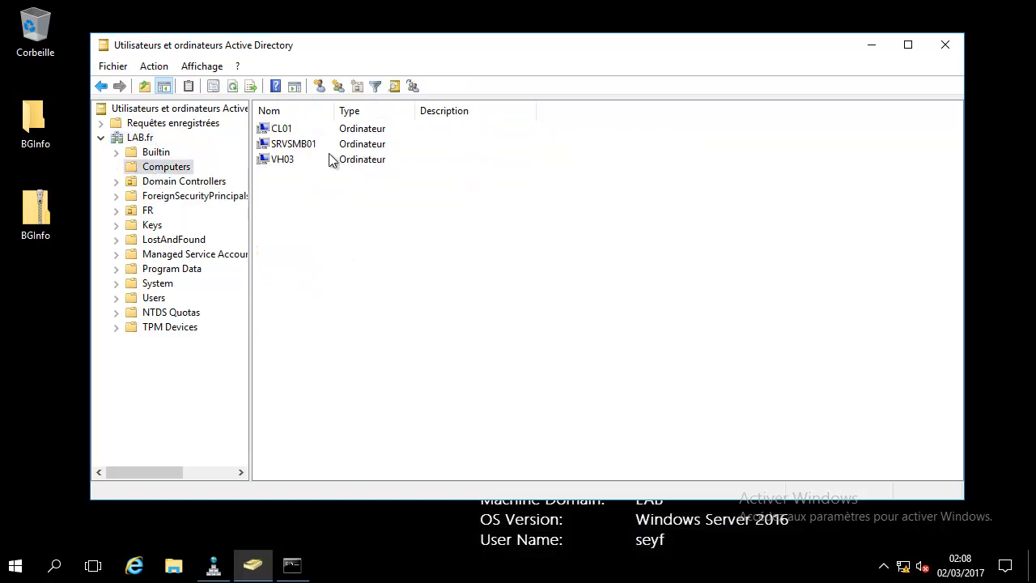
{"action": "double_click", "coordinate": [294, 131]}
{"action": "left_click", "coordinate": [525, 209]}
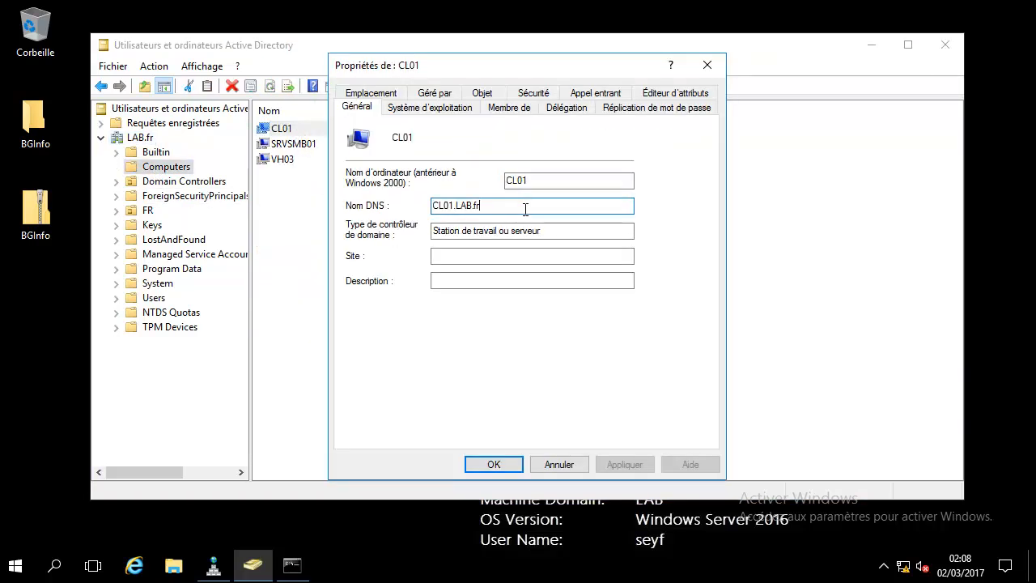
{"action": "left_click", "coordinate": [430, 109]}
{"action": "left_click", "coordinate": [455, 158]}
{"action": "left_click_drag", "start_coordinate": [564, 137], "coordinate": [414, 143]}
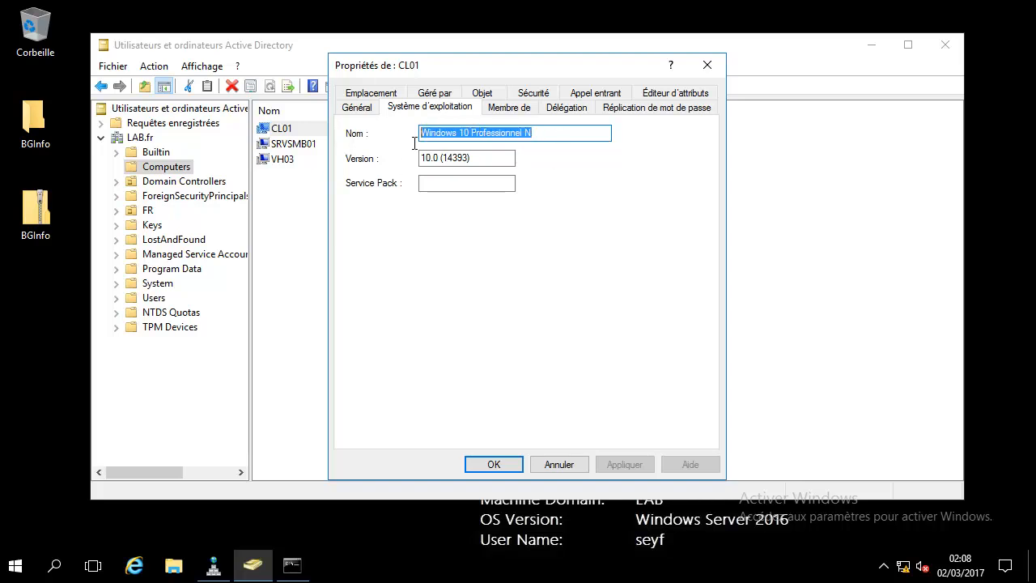
{"action": "left_click", "coordinate": [567, 135]}
{"action": "left_click_drag", "start_coordinate": [567, 135], "coordinate": [509, 174]}
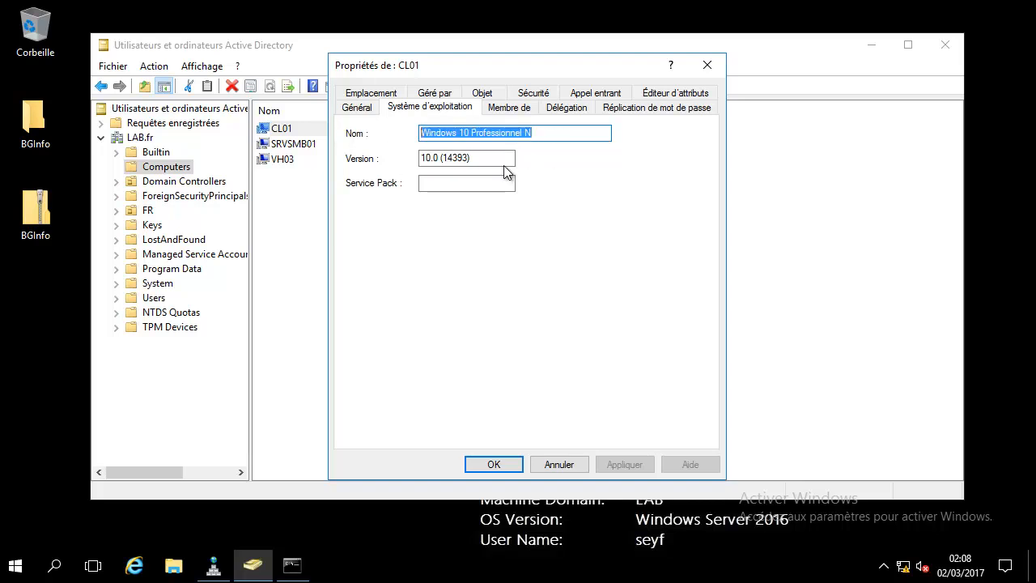
{"action": "left_click", "coordinate": [707, 65]}
- Glance at SRVSMB01 and VH03, then list the Domain Controllers DC01, DC02 and read-only DC03
{"action": "left_click", "coordinate": [298, 145]}
{"action": "left_click", "coordinate": [292, 161]}
{"action": "left_click", "coordinate": [344, 148]}
{"action": "left_click", "coordinate": [368, 187]}
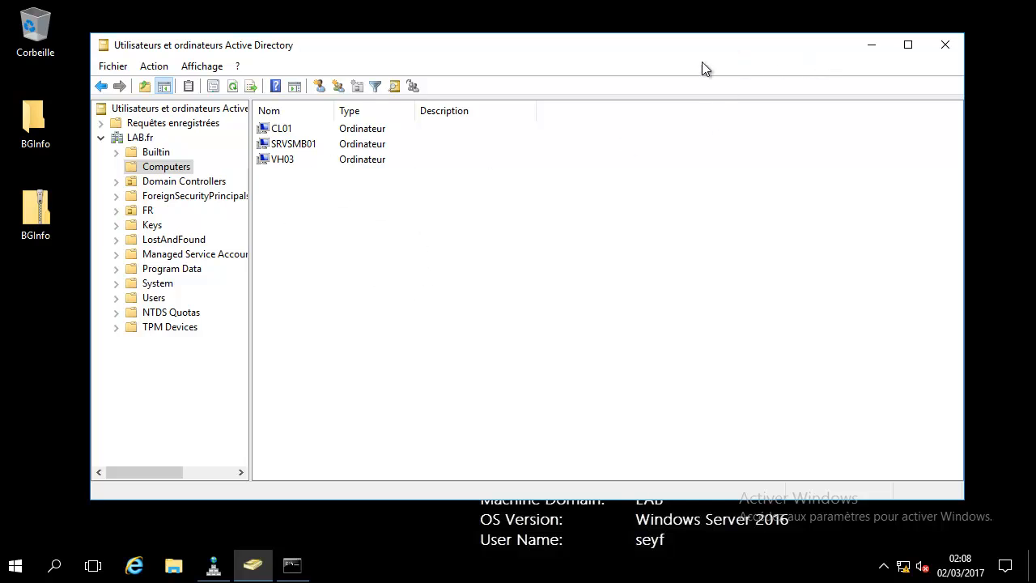
{"action": "left_click", "coordinate": [141, 137]}
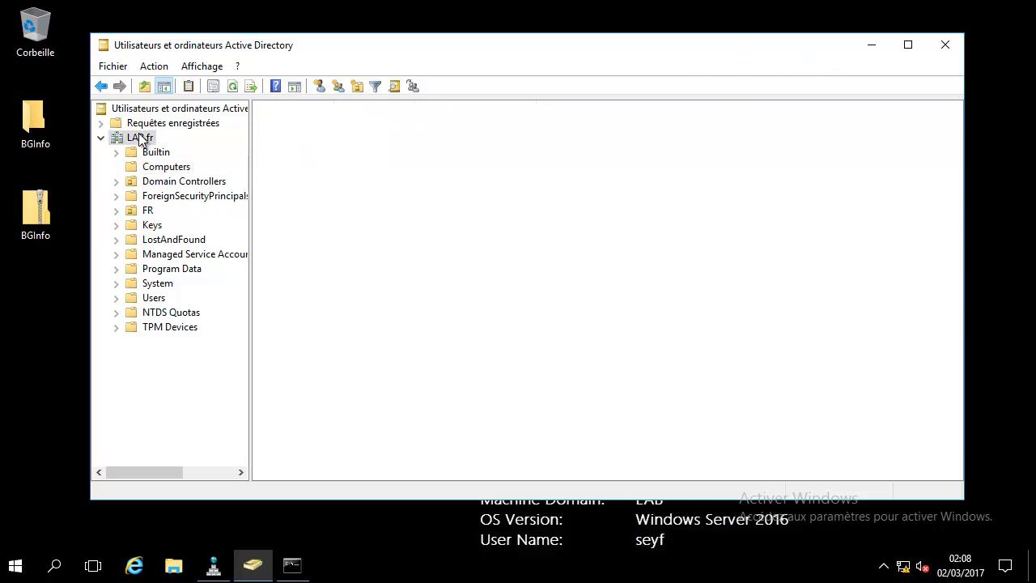
{"action": "left_click", "coordinate": [182, 181]}
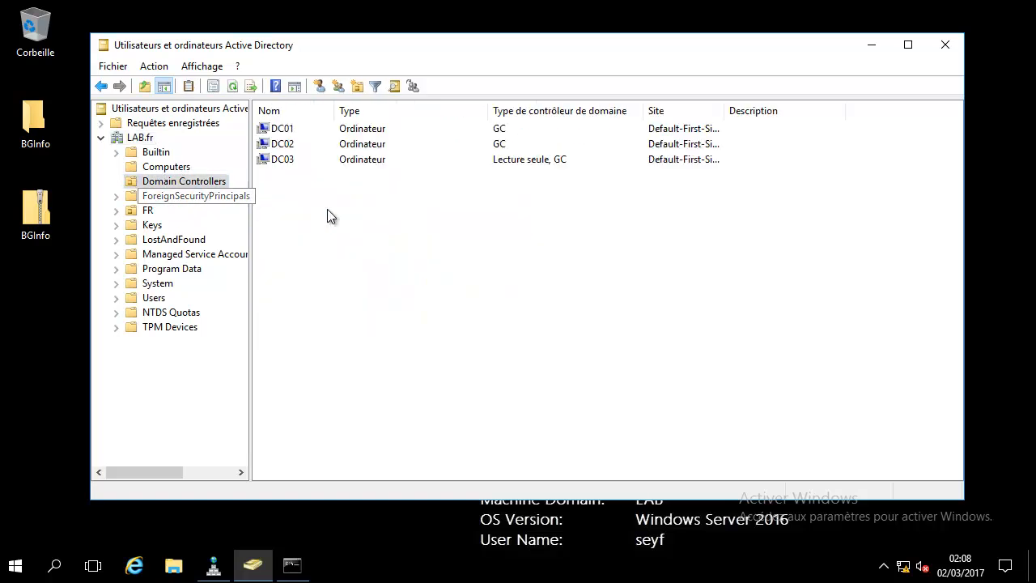
{"action": "left_click", "coordinate": [289, 146]}
{"action": "left_click", "coordinate": [295, 160]}
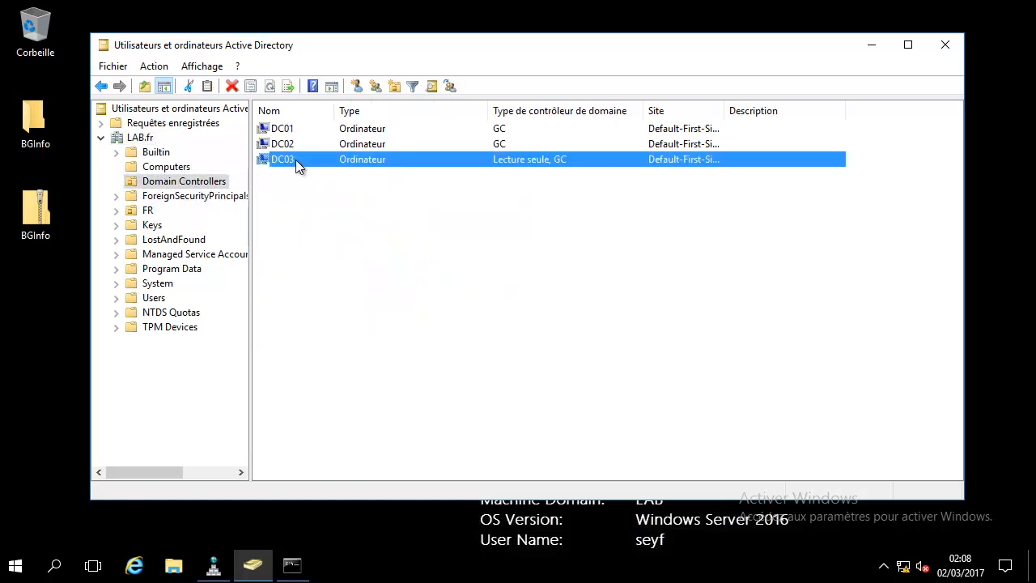
{"action": "left_click", "coordinate": [371, 242]}
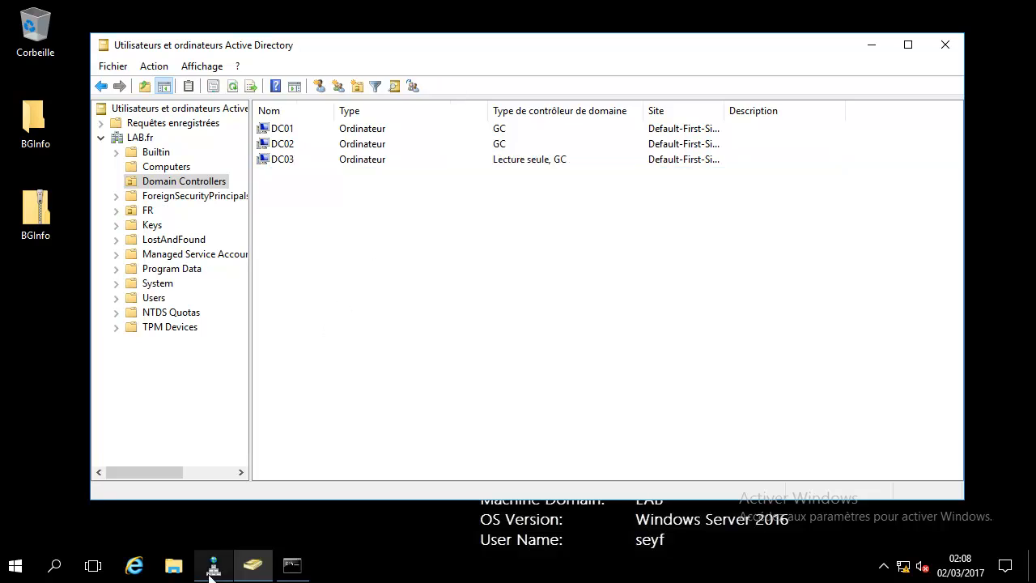
{"action": "left_click", "coordinate": [211, 568]}
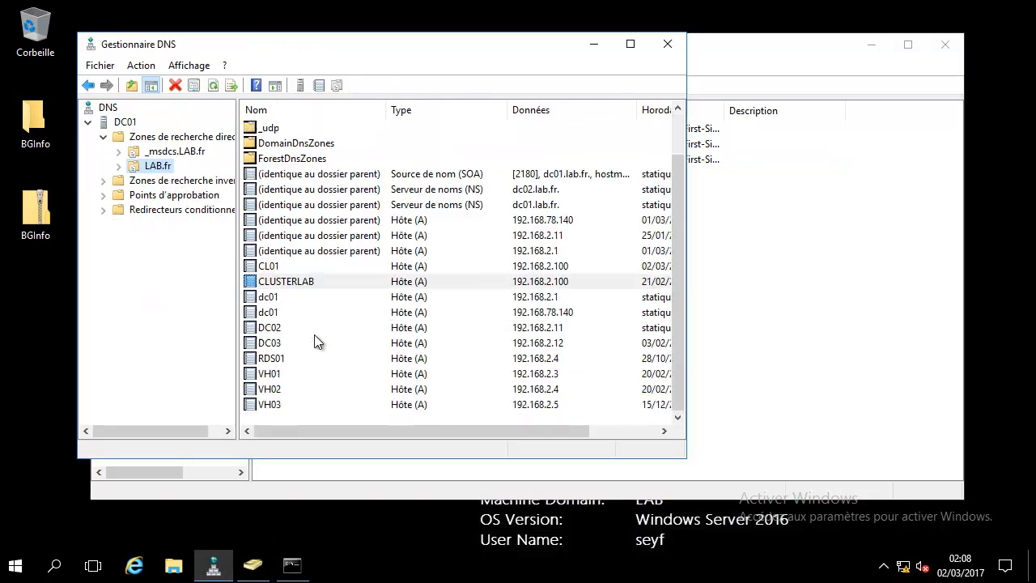
- Check the dc01 record at 192.168.78.140, then view CL01 in Computers and minimise both consoles
{"action": "left_click", "coordinate": [569, 309]}
{"action": "scroll", "coordinate": [570, 306], "scroll_direction": "up", "scroll_amount": 1}
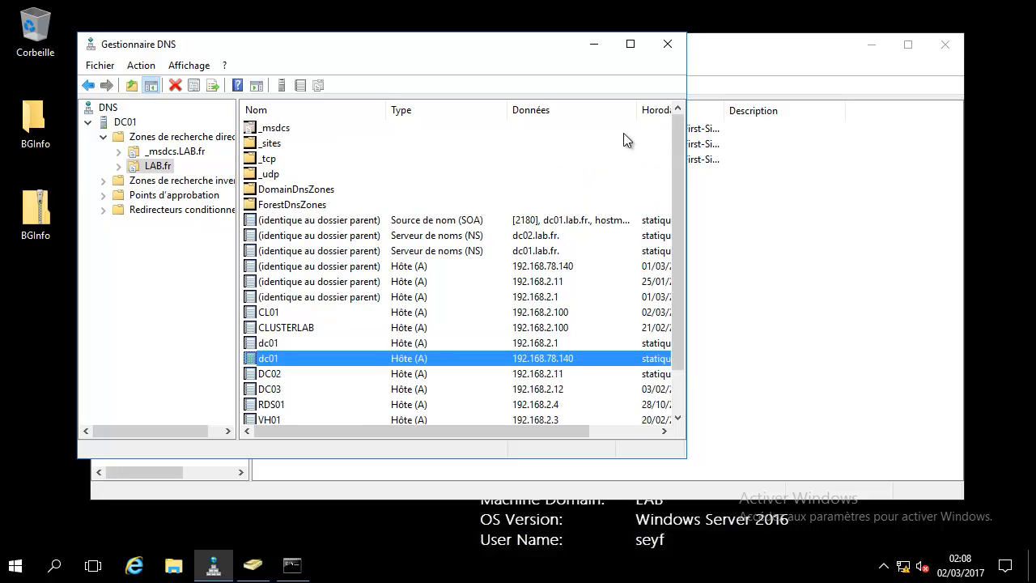
{"action": "left_click", "coordinate": [598, 46]}
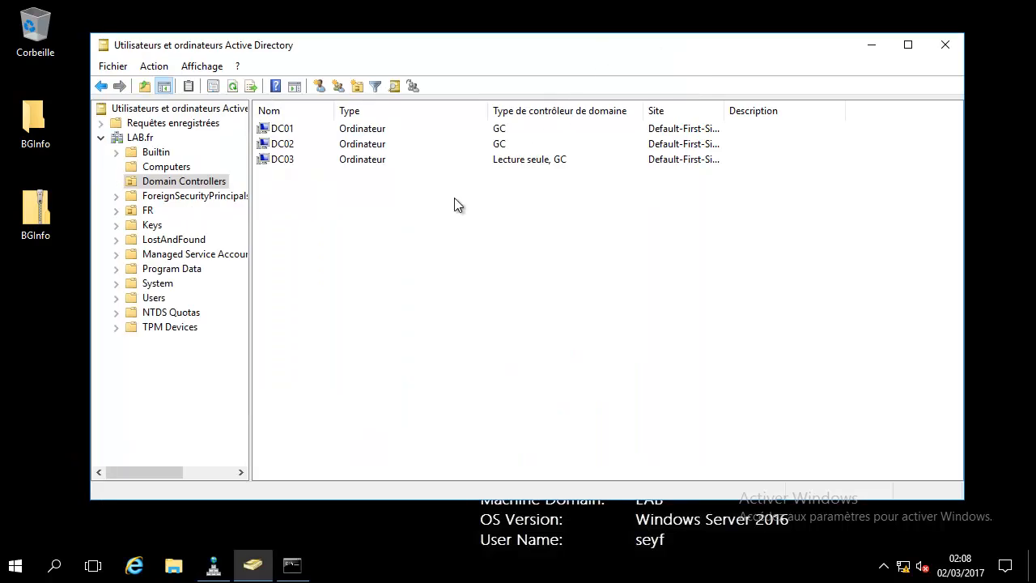
{"action": "left_click", "coordinate": [170, 167]}
{"action": "left_click", "coordinate": [285, 129]}
{"action": "left_click", "coordinate": [665, 293]}
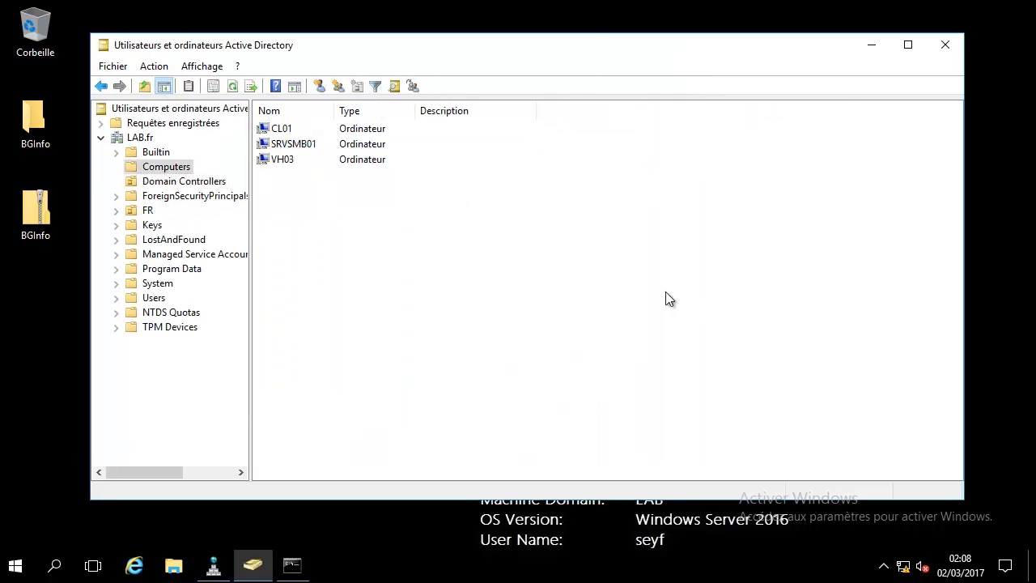
{"action": "left_click", "coordinate": [873, 46]}
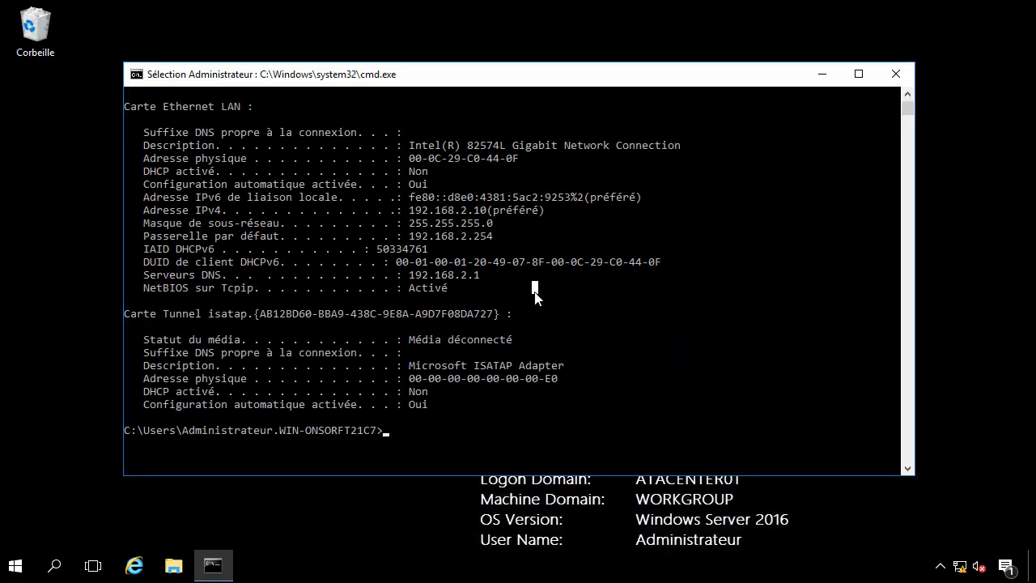
- Ping 192.168.2.1 from the ATA Center, getting 4/4 replies, then minimise the Command Prompt
{"action": "type", "text": "ping 192.168.2.1"}
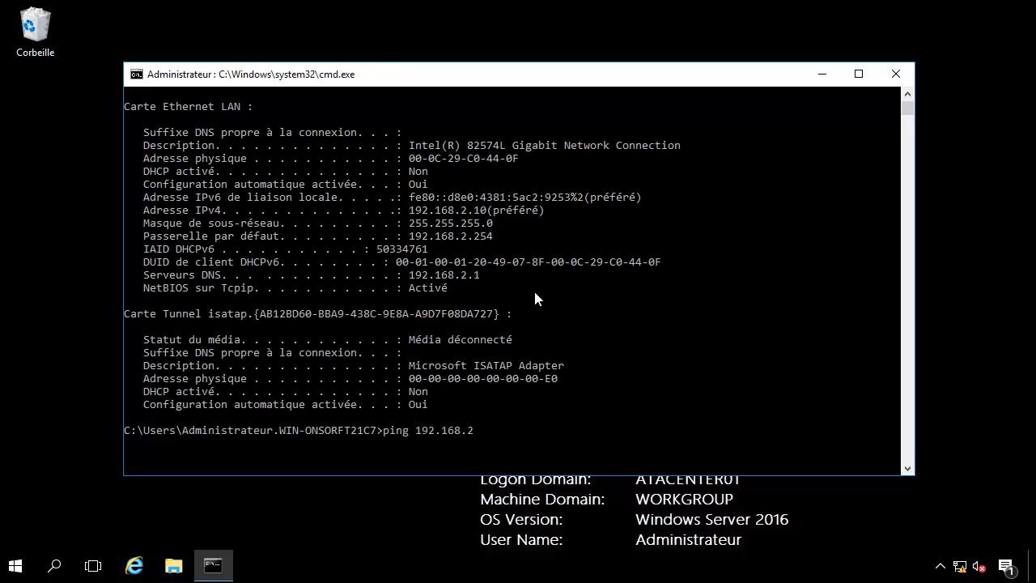
{"action": "key", "text": "Return"}
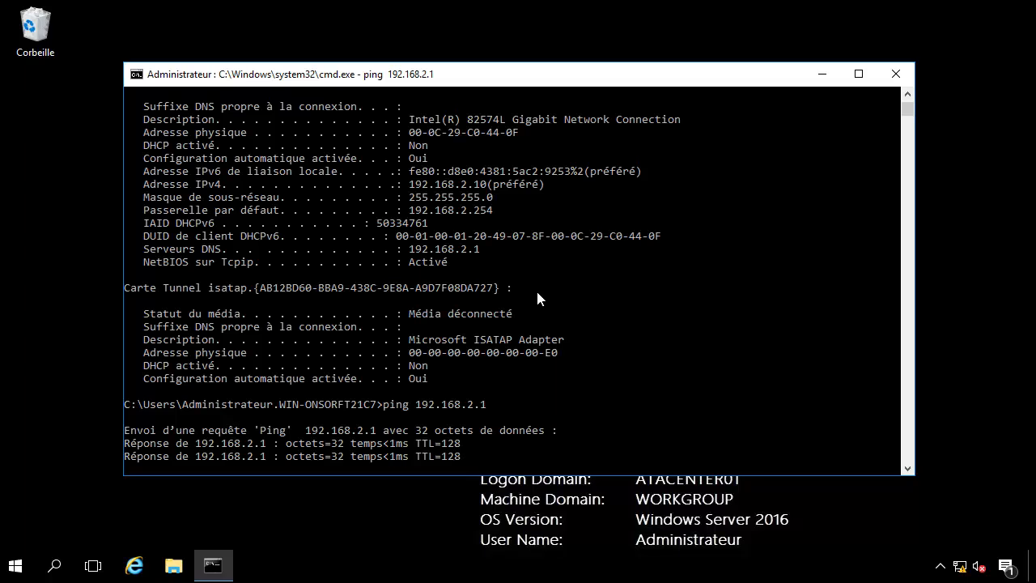
{"action": "key", "text": "Return"}
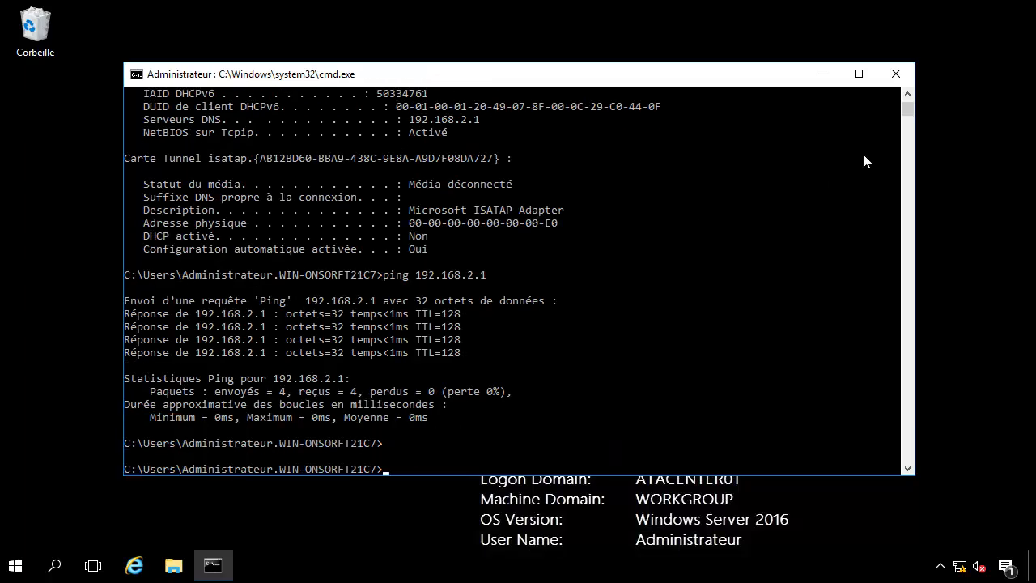
{"action": "left_click", "coordinate": [821, 78]}
{"action": "right_click", "coordinate": [962, 568]}
- Turn off Windows Firewall for private and public networks, then advance to the 'Installation du Lab pas à Pas' slide
{"action": "left_click", "coordinate": [904, 567]}
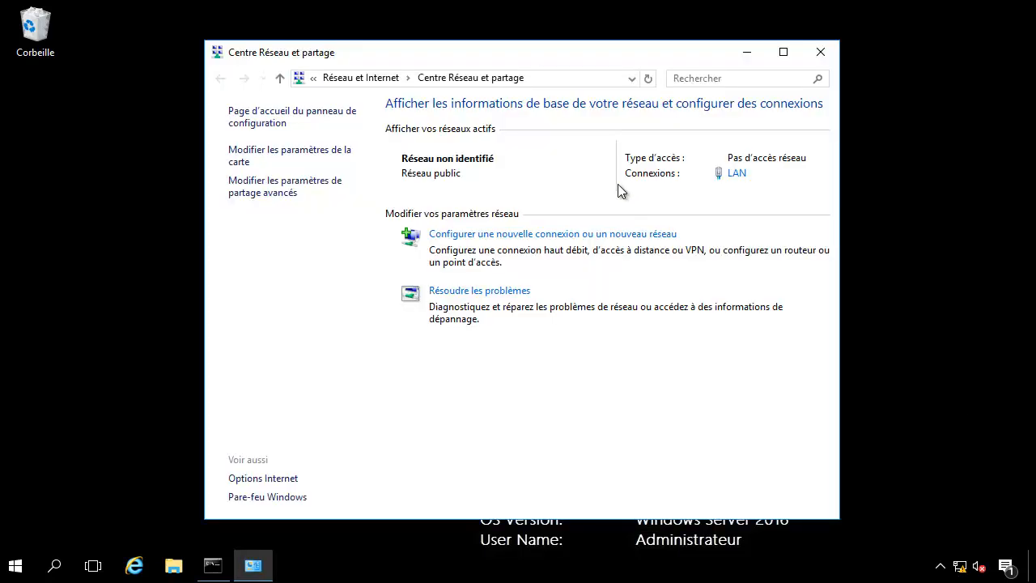
{"action": "left_click", "coordinate": [273, 496]}
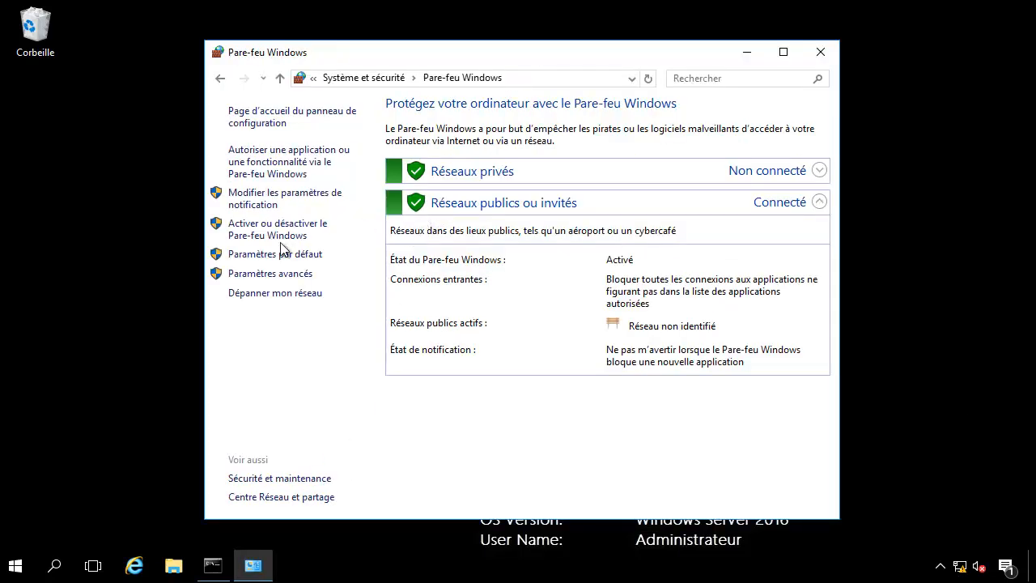
{"action": "left_click", "coordinate": [250, 195]}
{"action": "left_click", "coordinate": [370, 243]}
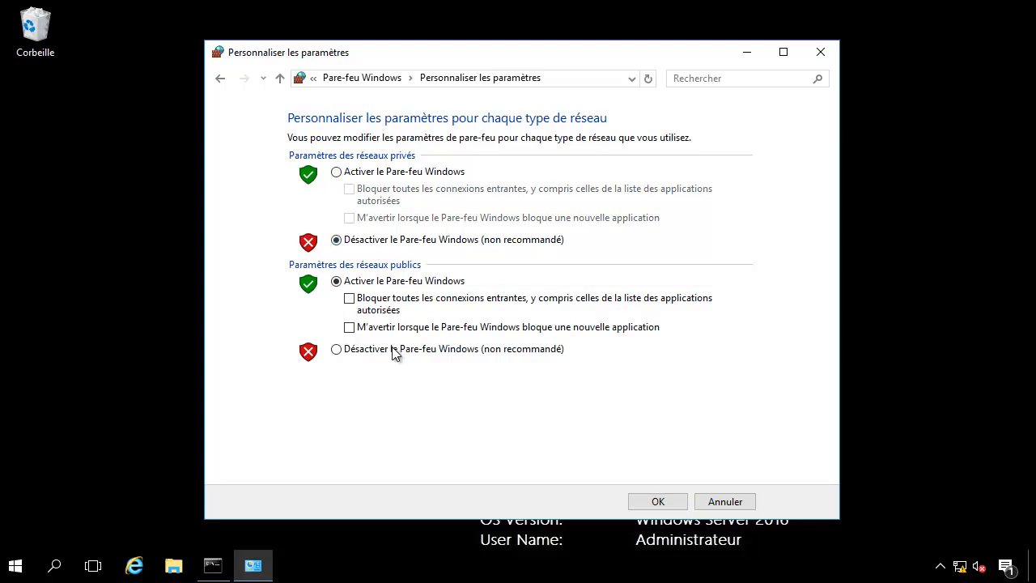
{"action": "left_click", "coordinate": [393, 349]}
{"action": "left_click", "coordinate": [644, 501]}
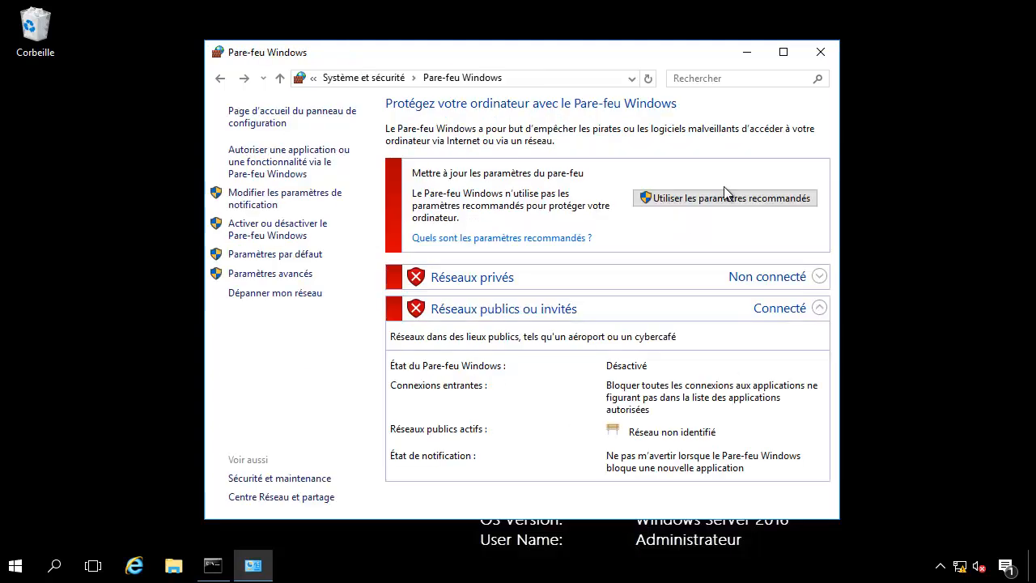
{"action": "left_click", "coordinate": [821, 52]}
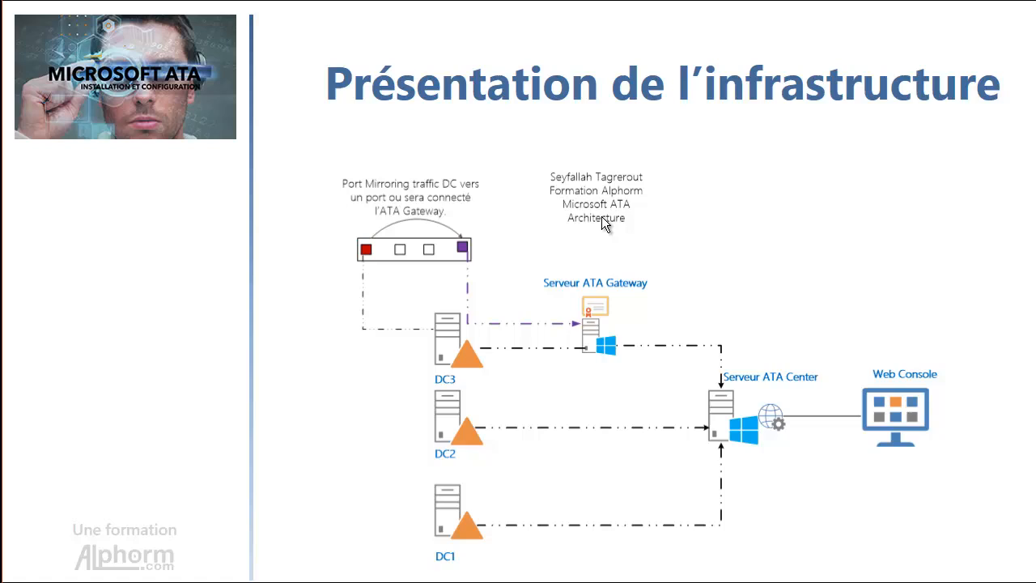
{"action": "left_click", "coordinate": [601, 216]}
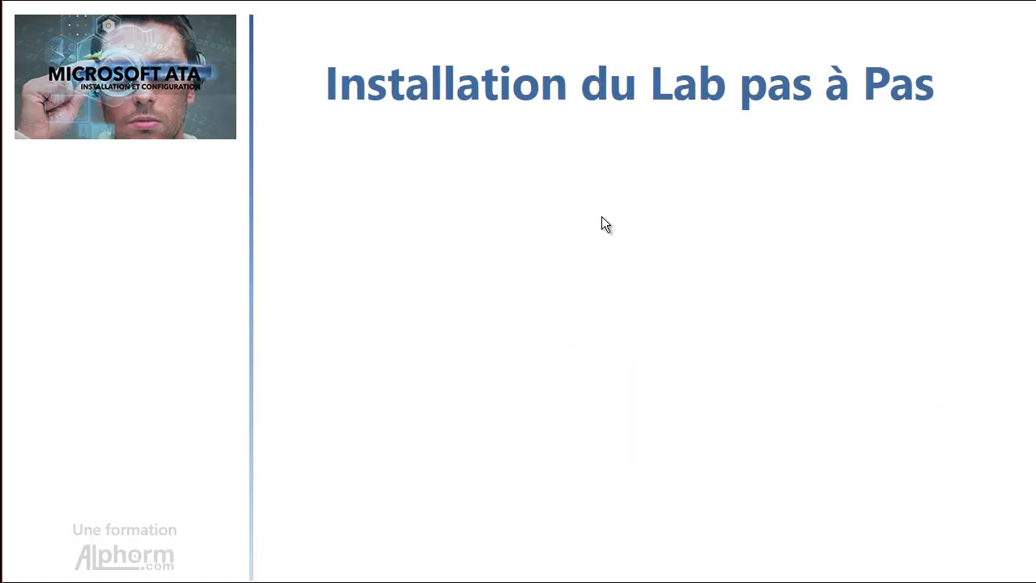